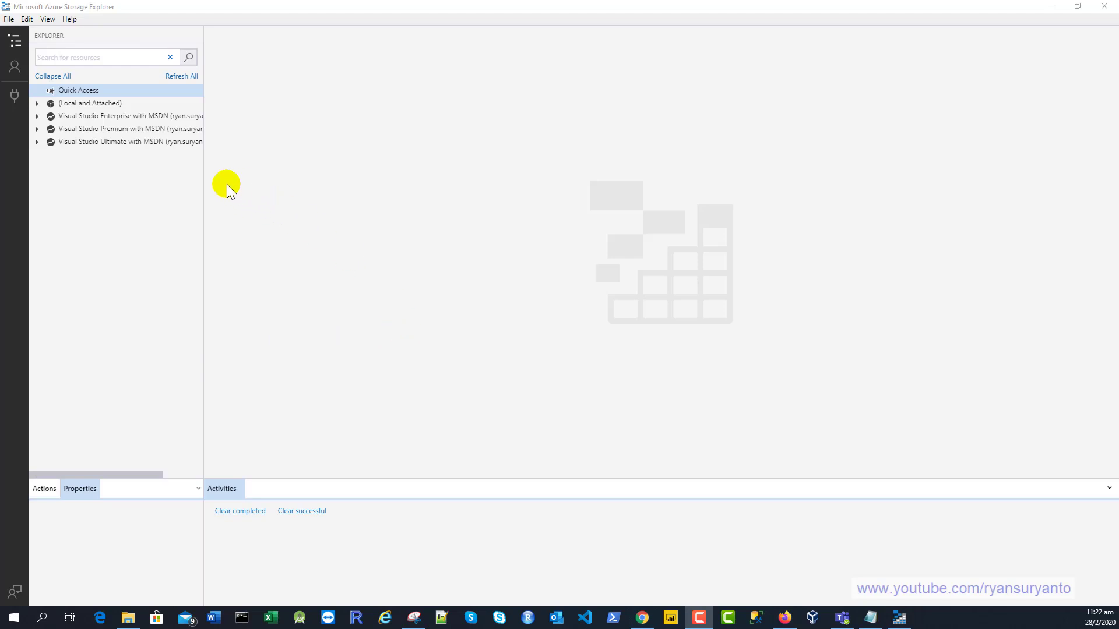
Step: Open the ryanhdi01cl blob container in storage account ryanhdi01sa under the Visual Studio Premium with MSDN subscription
{"action": "left_click", "coordinate": [37, 129]}
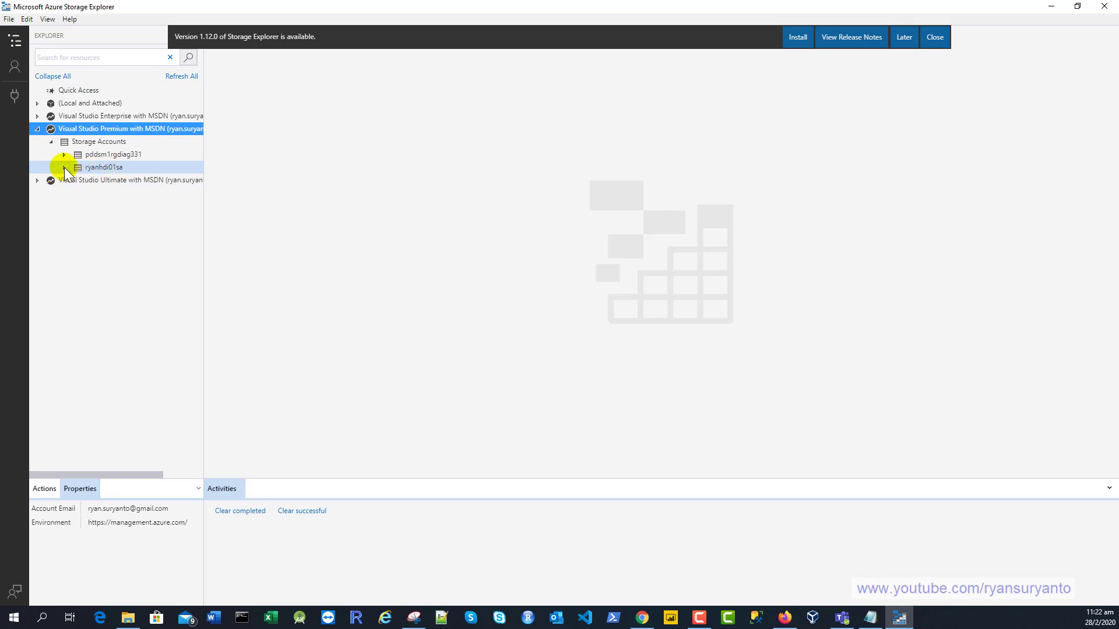
{"action": "left_click", "coordinate": [64, 168]}
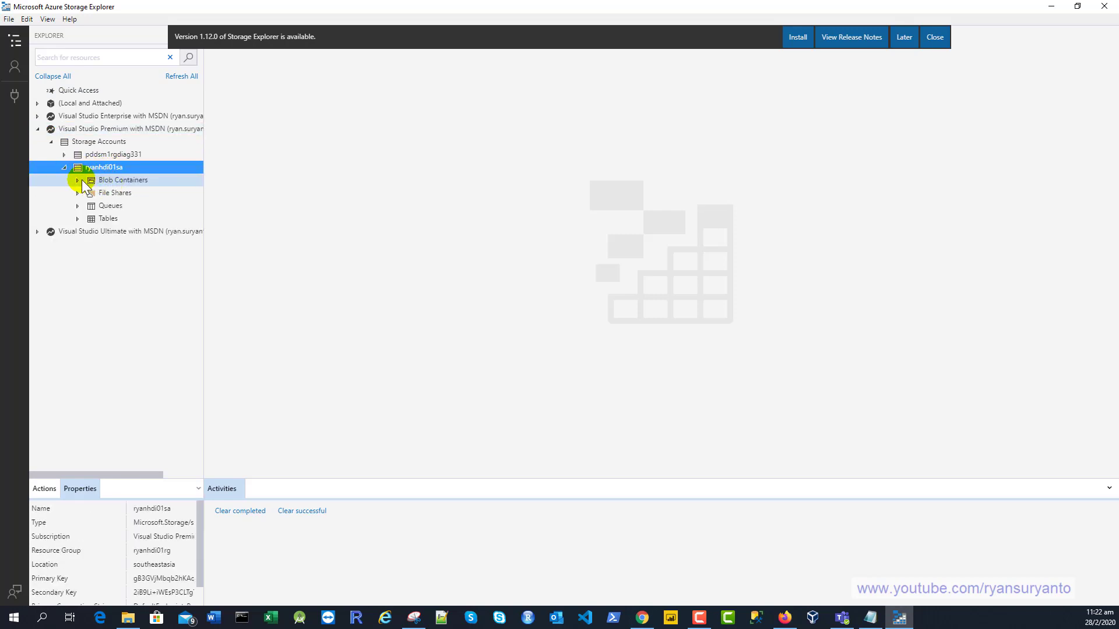
{"action": "left_click", "coordinate": [77, 180]}
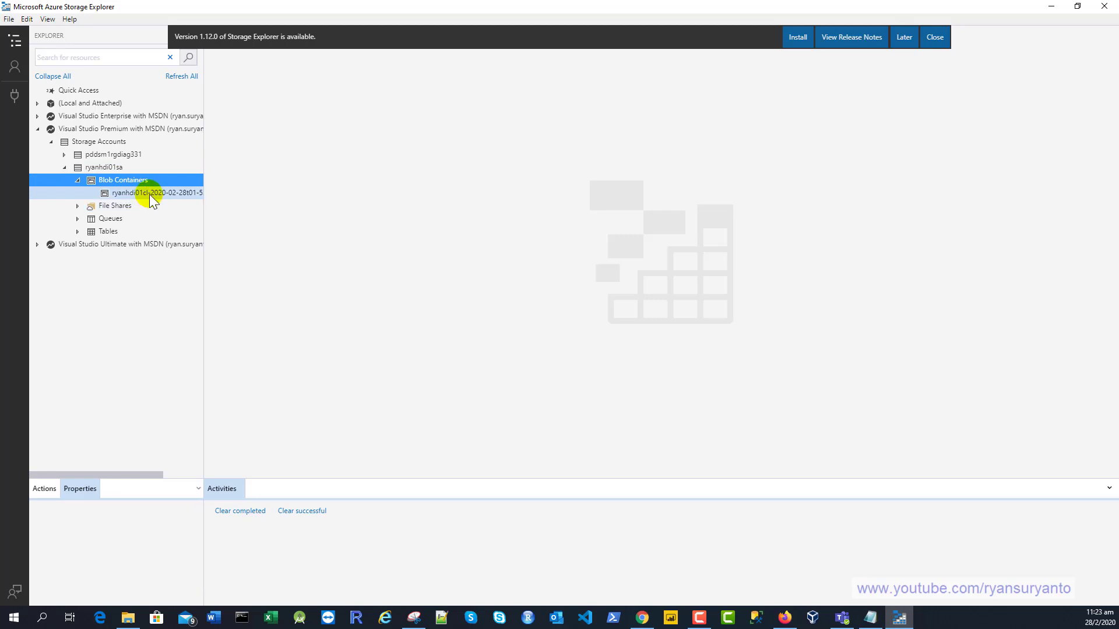
{"action": "left_click", "coordinate": [150, 194]}
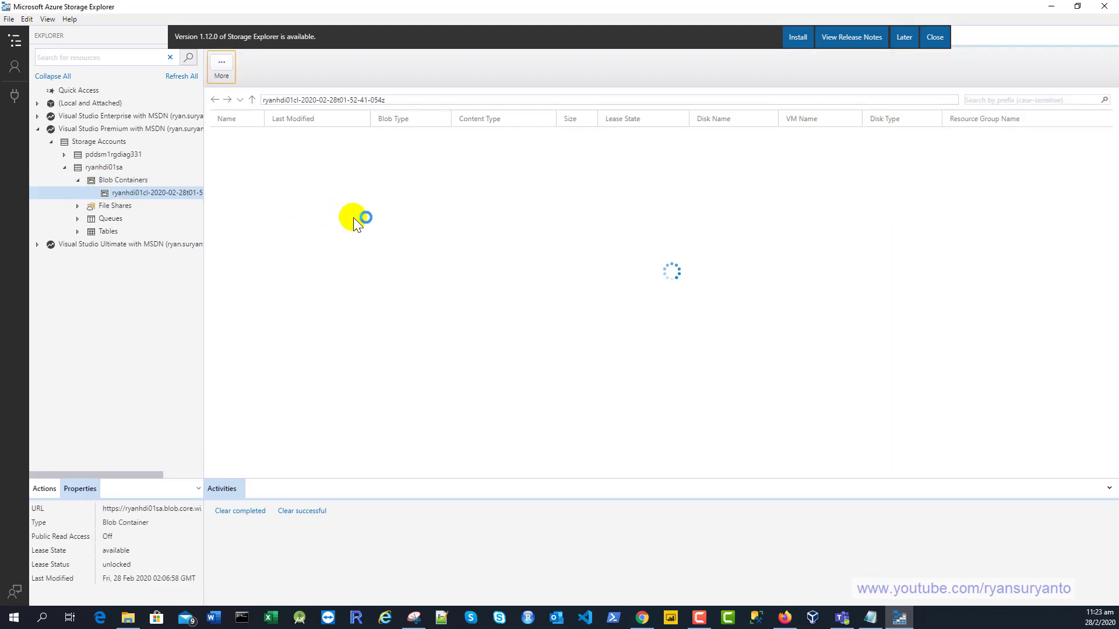
Step: Upload Borrower.csv, Borrower_Prod.csv, Loan.csv and Loan_Prod.csv from the 10000Rows folder to the container's Loans/Data folder
{"action": "left_click", "coordinate": [229, 65]}
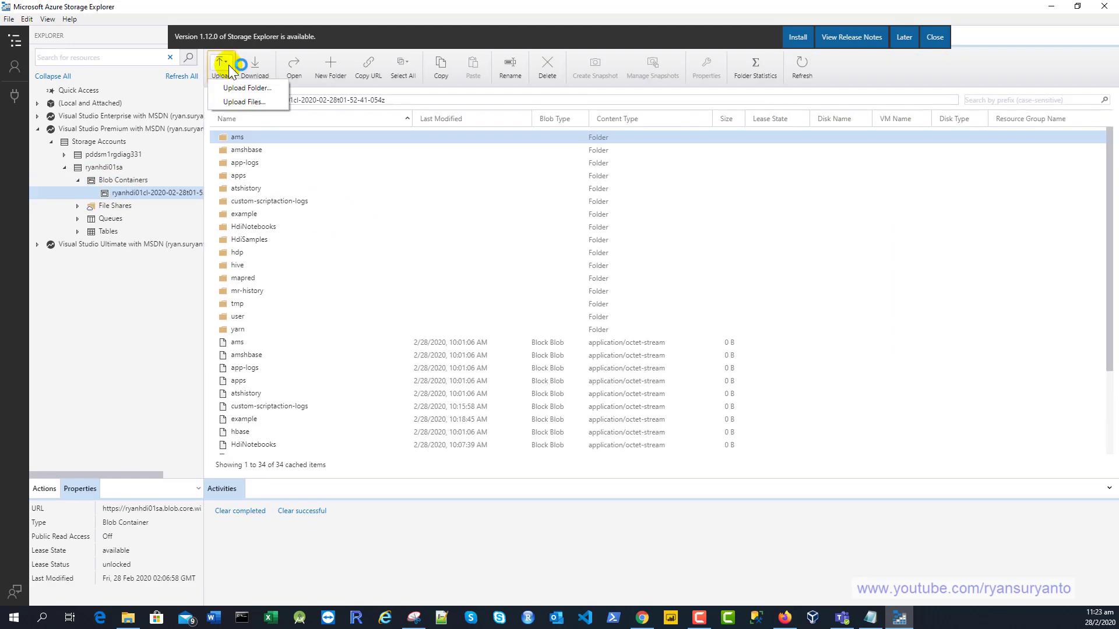
{"action": "left_click", "coordinate": [248, 101]}
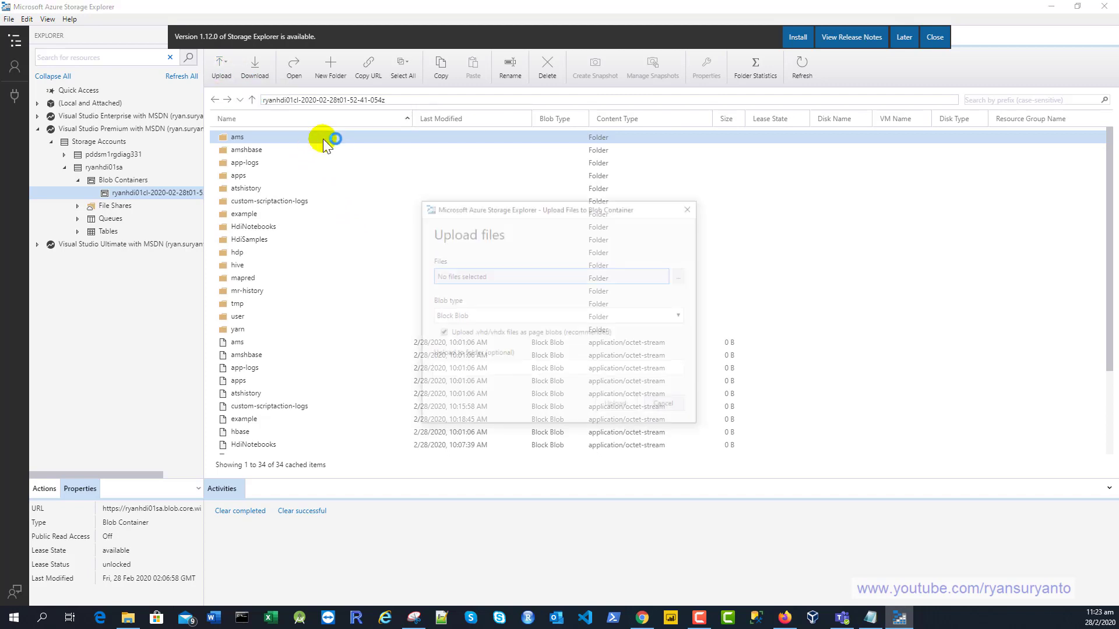
{"action": "left_click", "coordinate": [683, 276]}
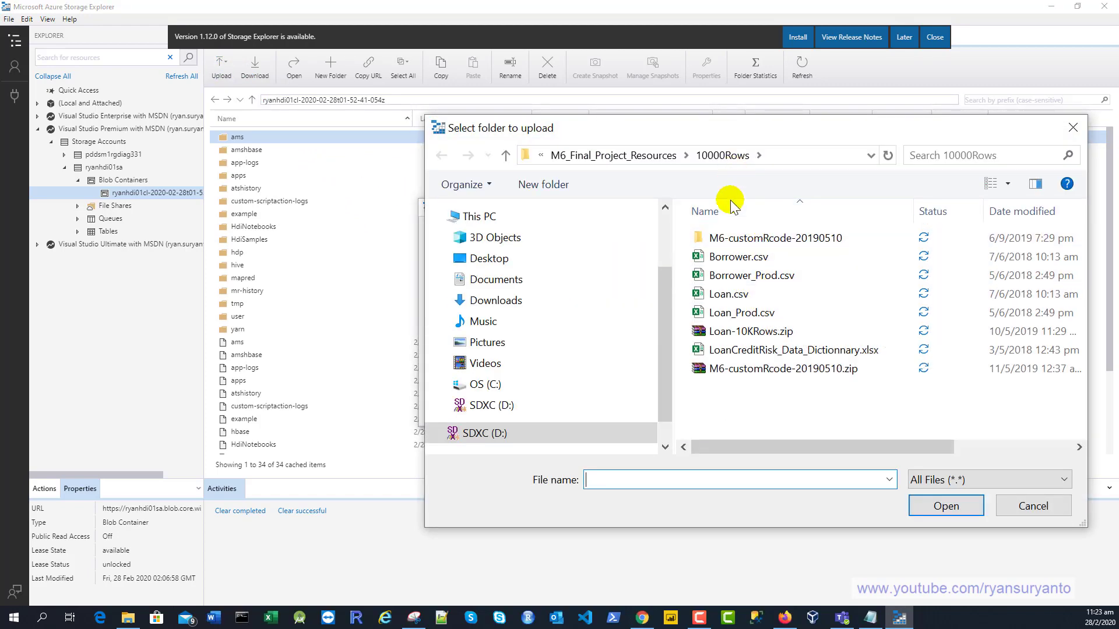
{"action": "left_click", "coordinate": [723, 258]}
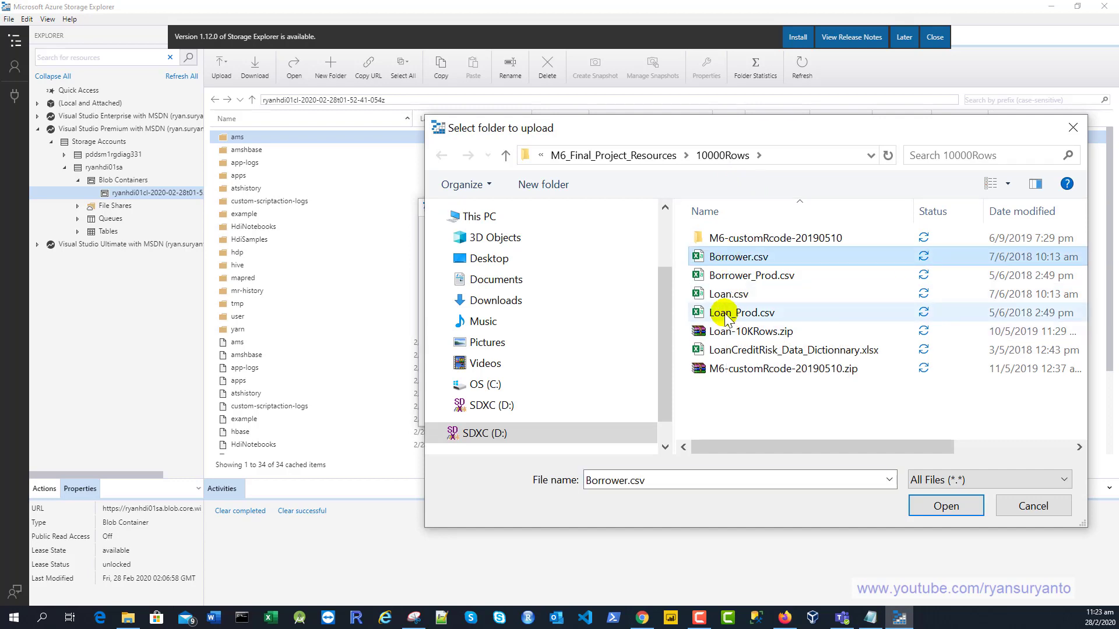
{"action": "left_click", "coordinate": [725, 315], "text": "shift"}
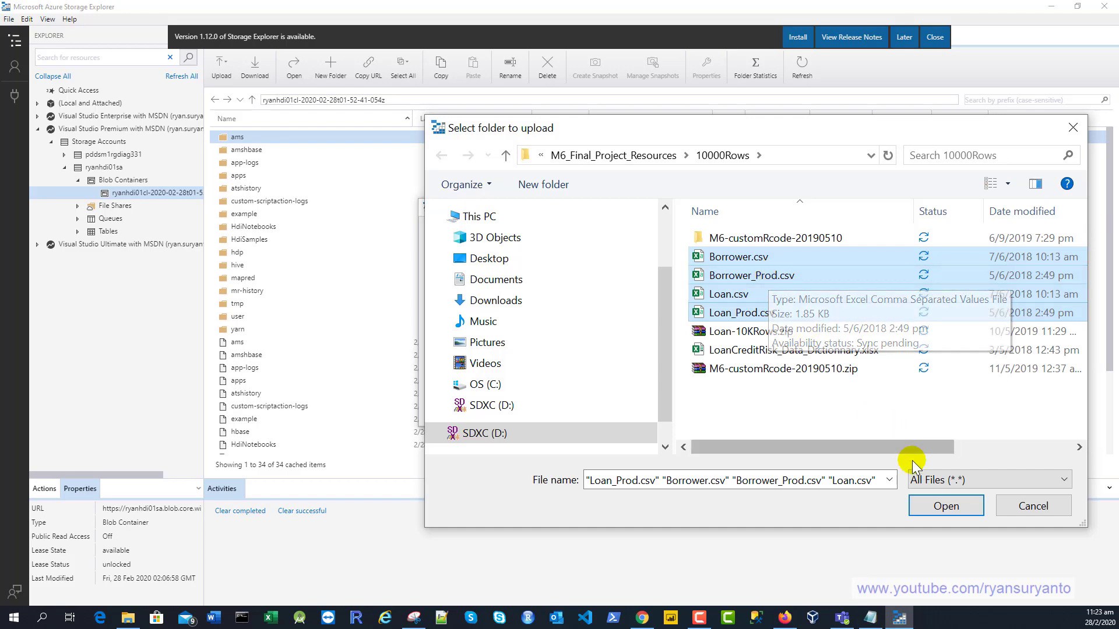
{"action": "left_click", "coordinate": [944, 506]}
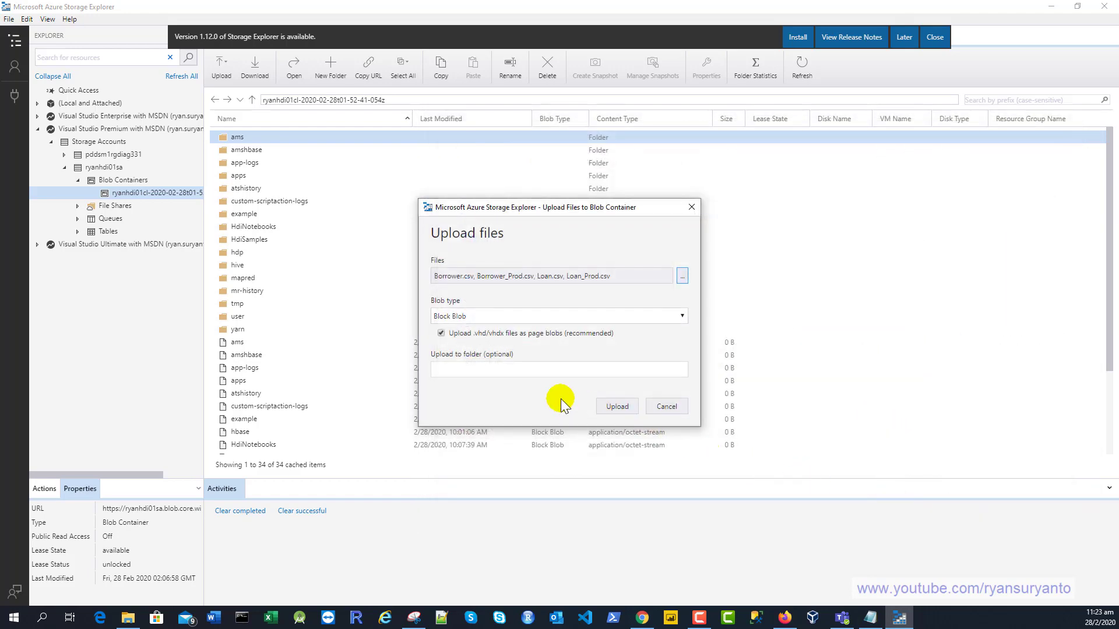
{"action": "left_click", "coordinate": [498, 371]}
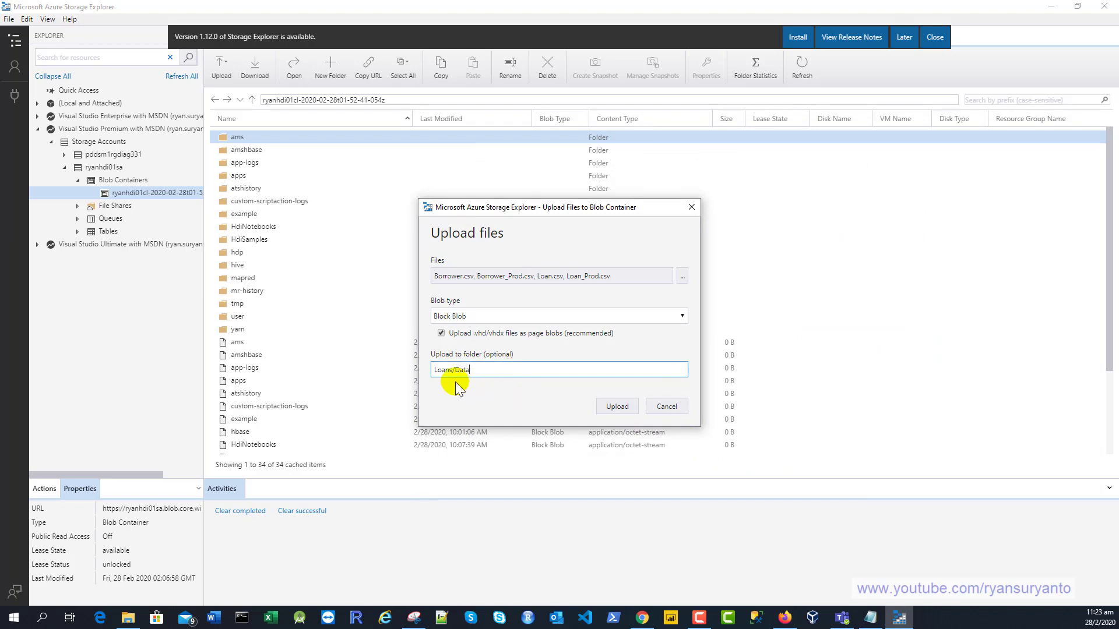
{"action": "left_click", "coordinate": [617, 406]}
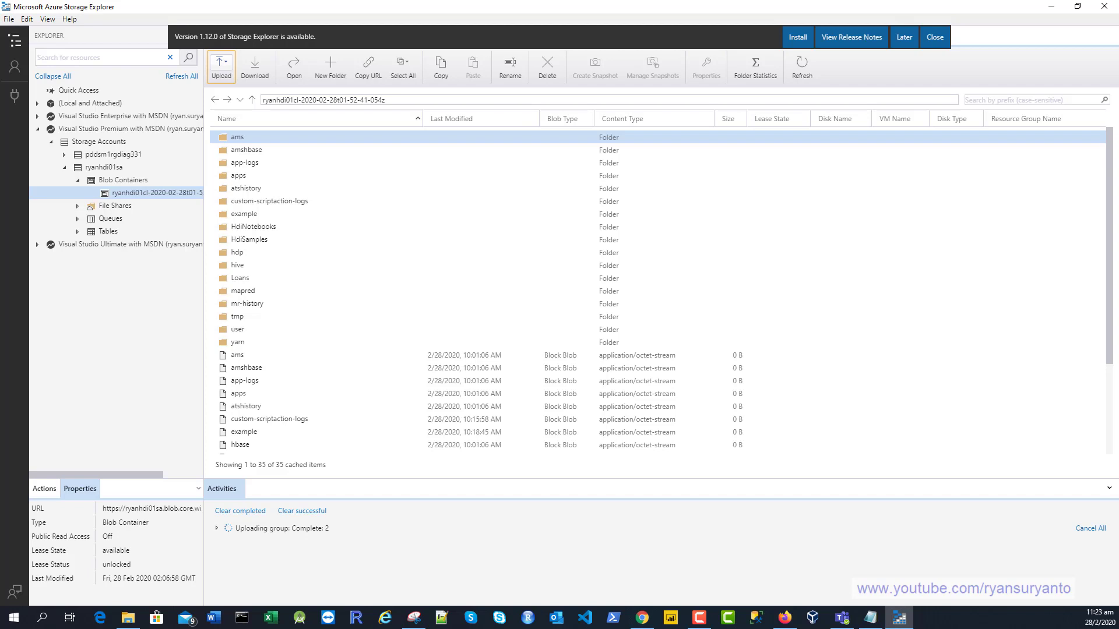
Step: Switch to the File Explorer window showing the 10000Rows folder and maximize it
{"action": "key", "text": "alt+Tab"}
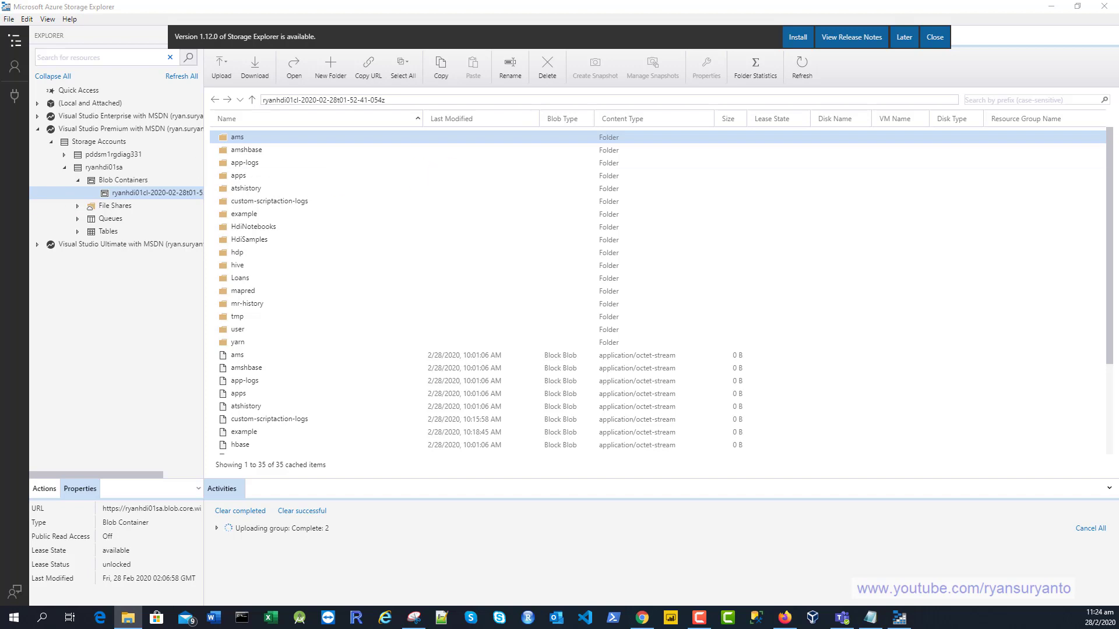
{"action": "key", "text": "alt+Tab"}
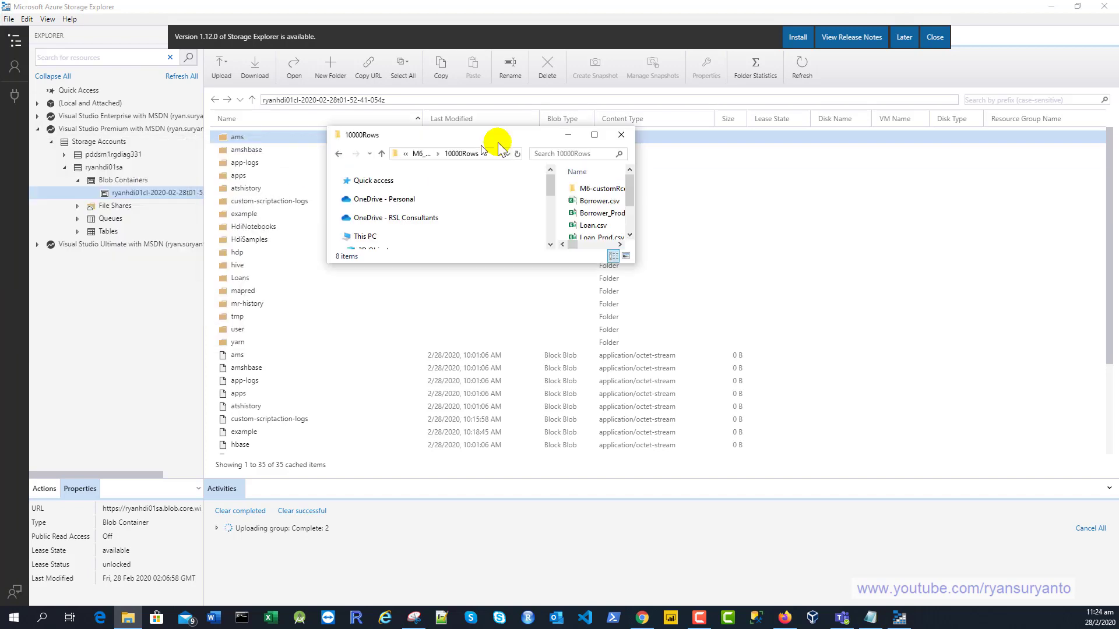
{"action": "left_click_drag", "start_coordinate": [500, 143], "coordinate": [636, 182]}
{"action": "left_click", "coordinate": [749, 174]}
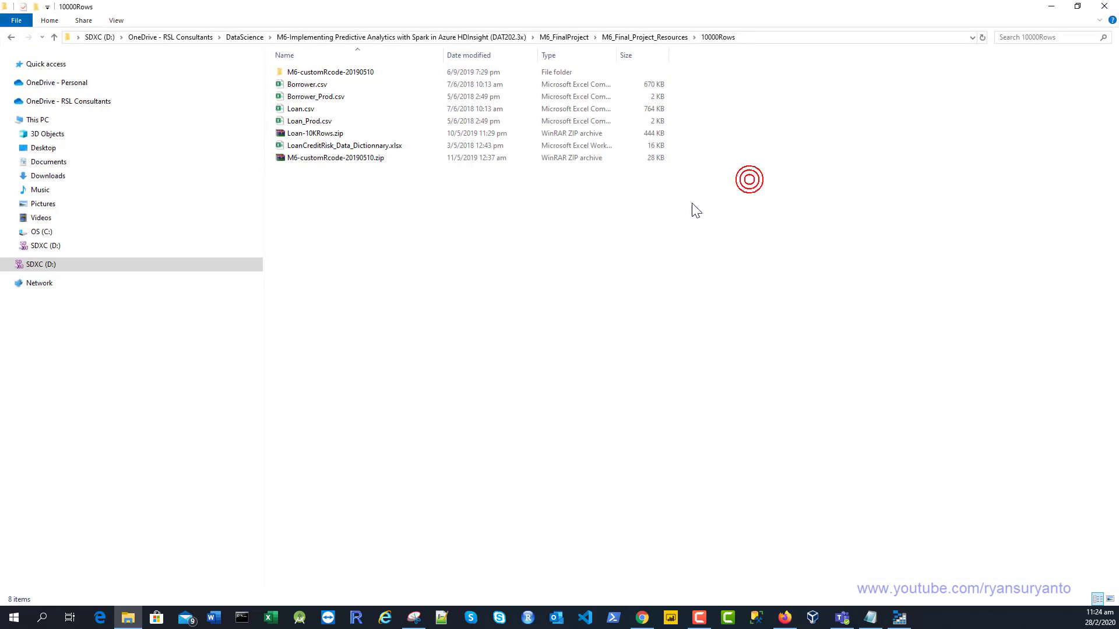
Step: Open Borrower.csv from the 10000Rows folder in Excel and maximize its window
{"action": "left_click", "coordinate": [312, 86]}
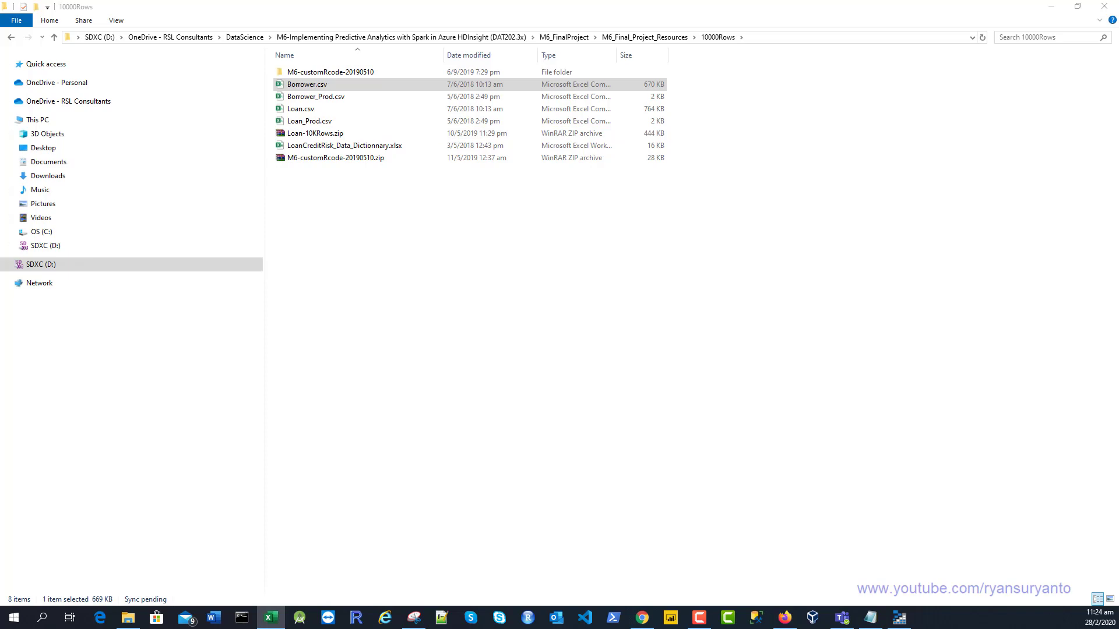
{"action": "left_click_drag", "start_coordinate": [0, 200], "coordinate": [718, 205]}
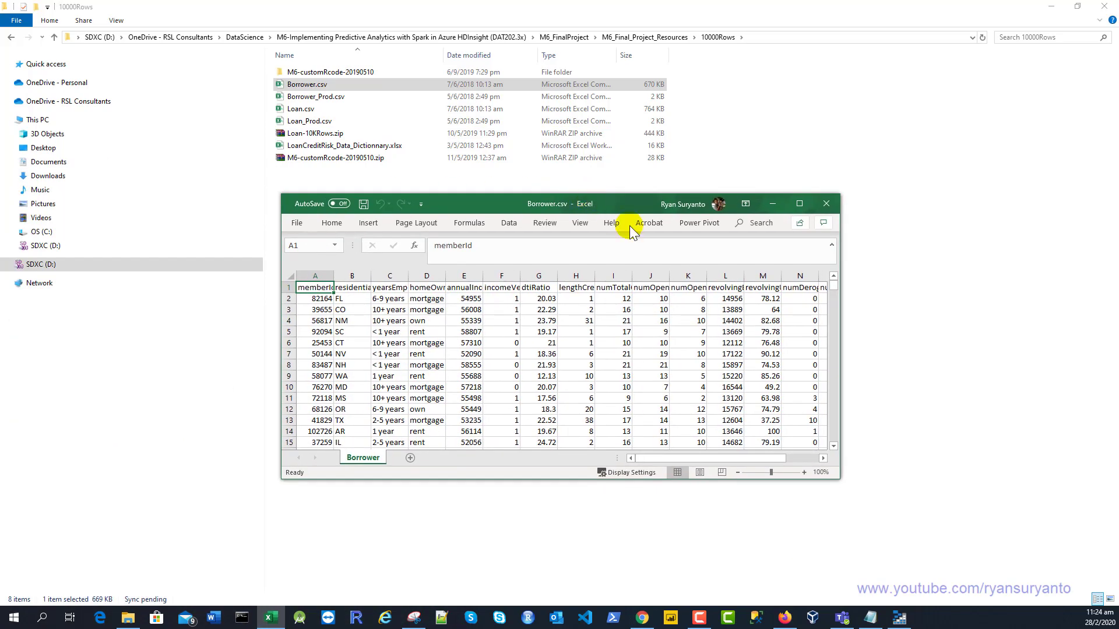
{"action": "left_click", "coordinate": [799, 204]}
Step: Examine the borrower data from its last row back to the column headers and close Borrower.csv
{"action": "left_click", "coordinate": [46, 215]}
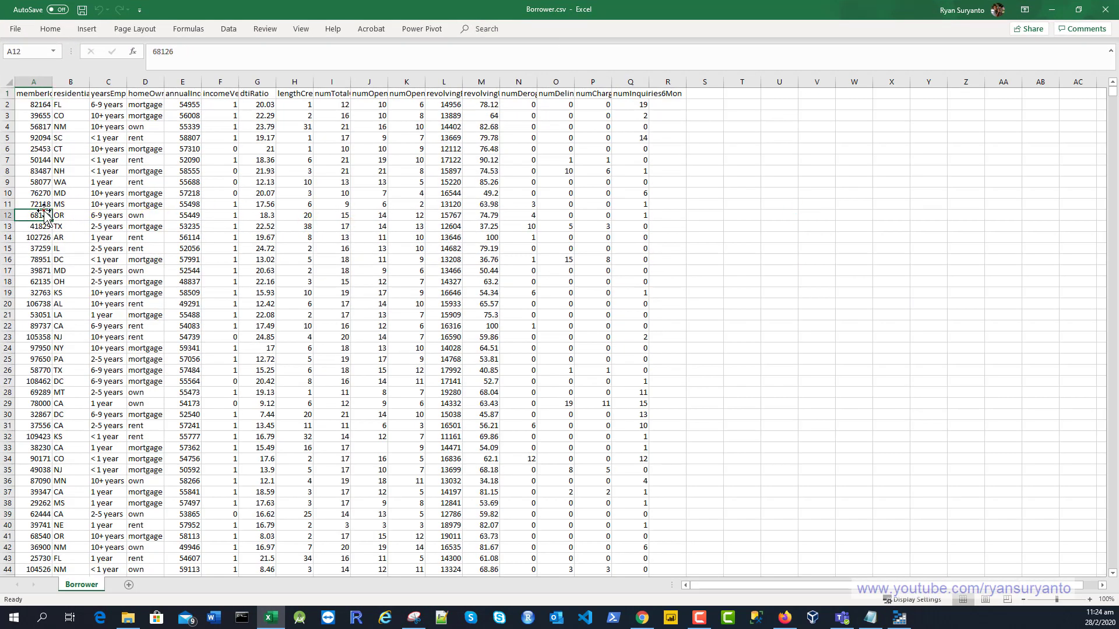
{"action": "key", "text": "ctrl+Down"}
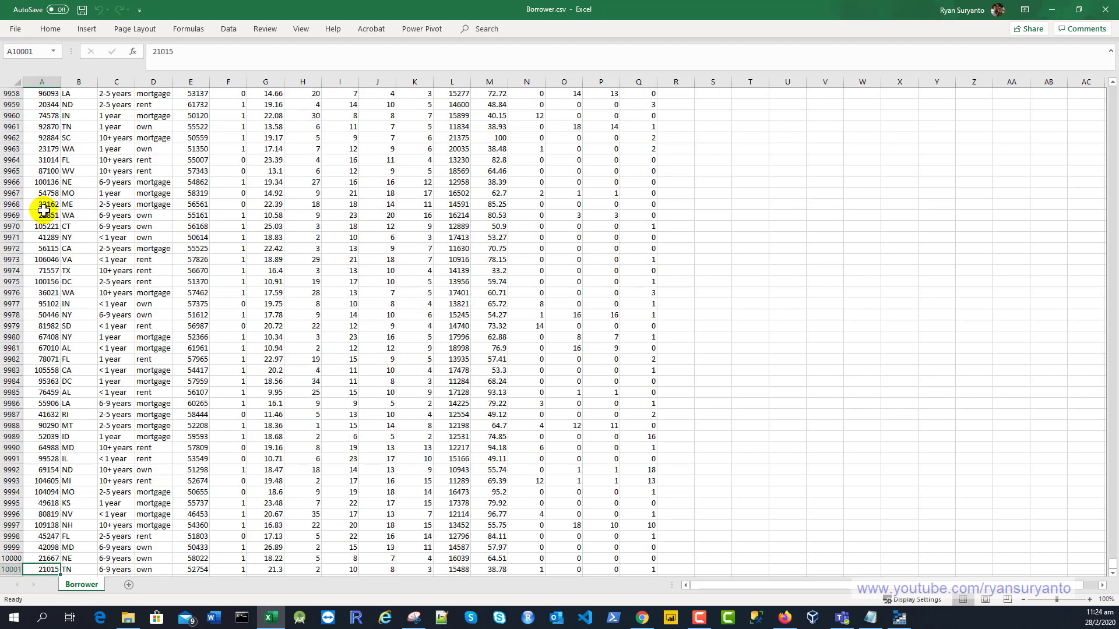
{"action": "key", "text": "Up"}
{"action": "key", "text": "Up"}
{"action": "key", "text": "Up"}
{"action": "key", "text": "Up"}
{"action": "key", "text": "Up"}
{"action": "key", "text": "Up"}
{"action": "key", "text": "Up"}
{"action": "key", "text": "Up"}
{"action": "key", "text": "Up"}
{"action": "key", "text": "Up"}
{"action": "key", "text": "Up"}
{"action": "key", "text": "Up"}
{"action": "key", "text": "Up"}
{"action": "key", "text": "Up"}
{"action": "key", "text": "Up"}
{"action": "key", "text": "Up"}
{"action": "key", "text": "Up"}
{"action": "key", "text": "Up"}
{"action": "key", "text": "Up"}
{"action": "key", "text": "Up"}
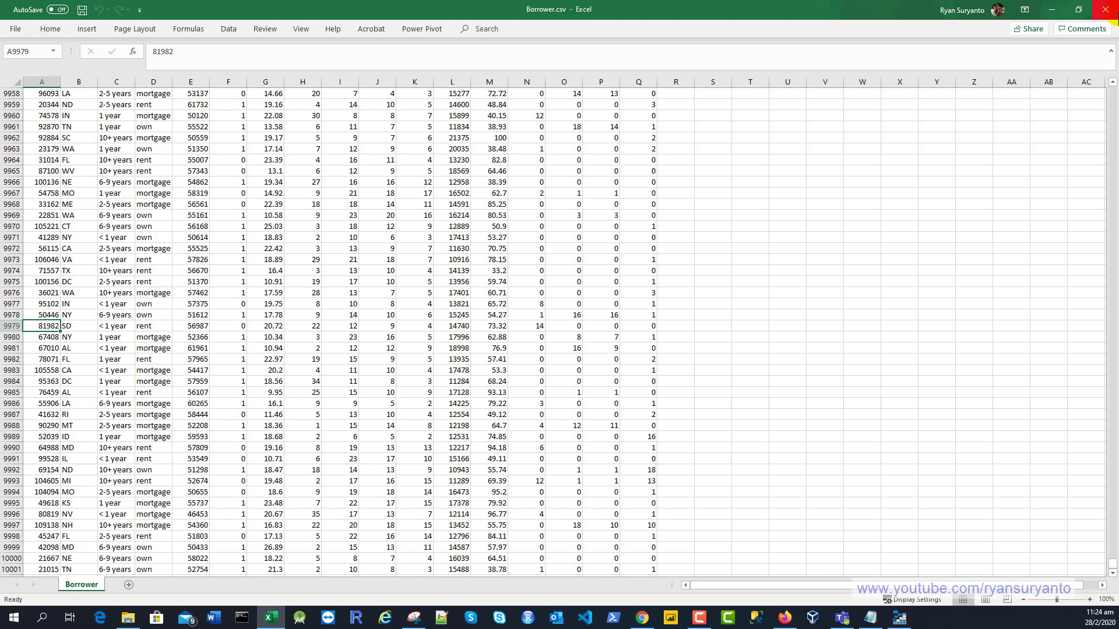
{"action": "key", "text": "ctrl+Home"}
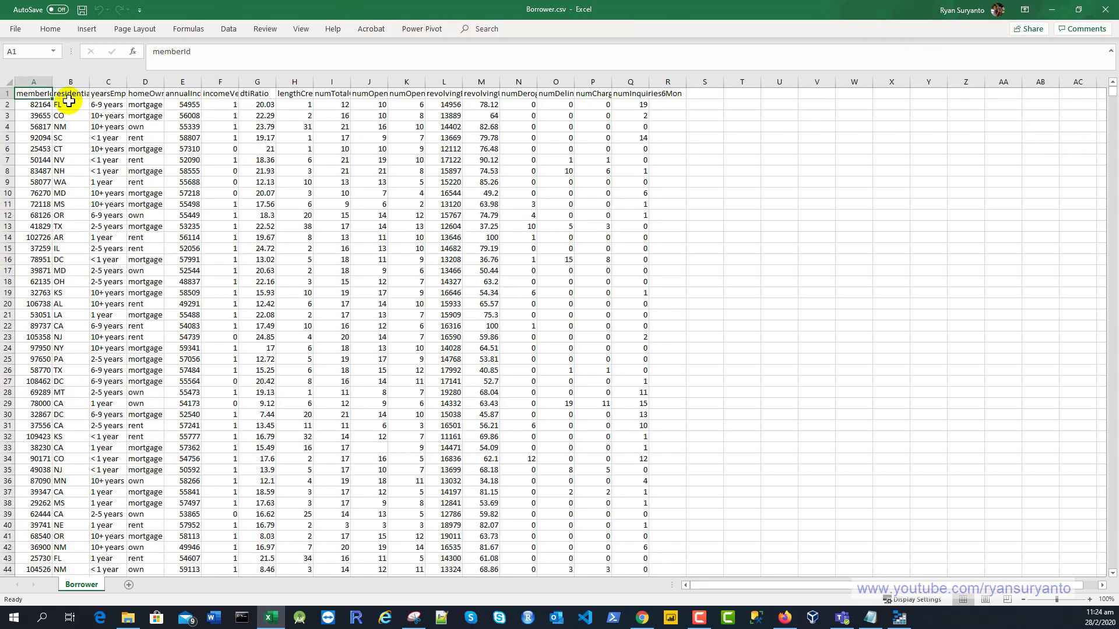
{"action": "left_click", "coordinate": [1105, 10]}
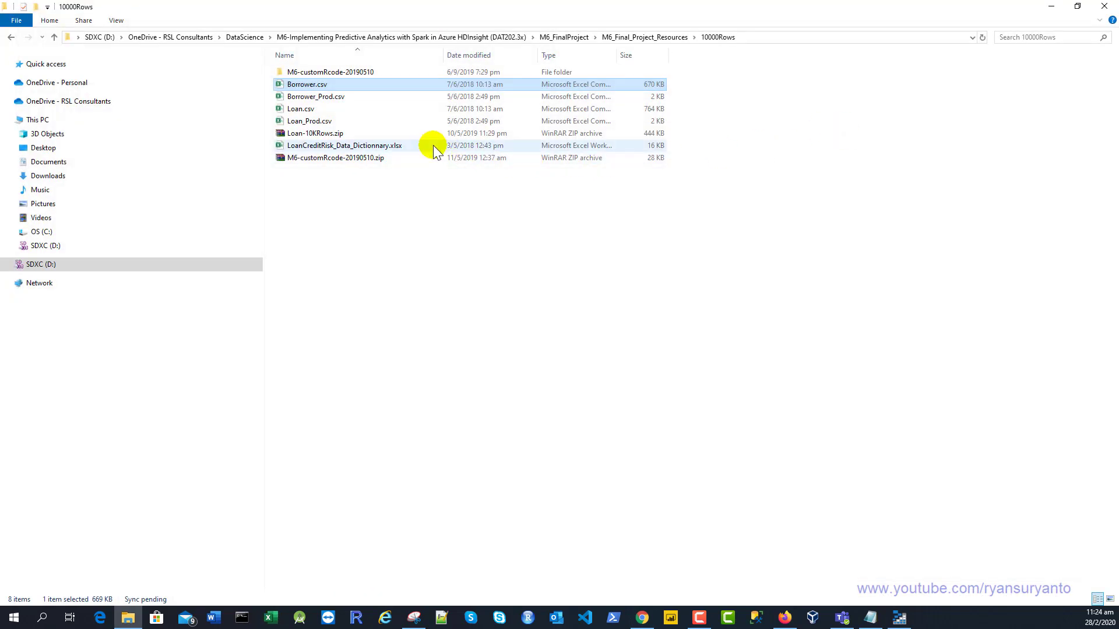
Step: Open Loan.csv, examine the loan data down to the last row and back to the headers, and close it
{"action": "double_click", "coordinate": [312, 109]}
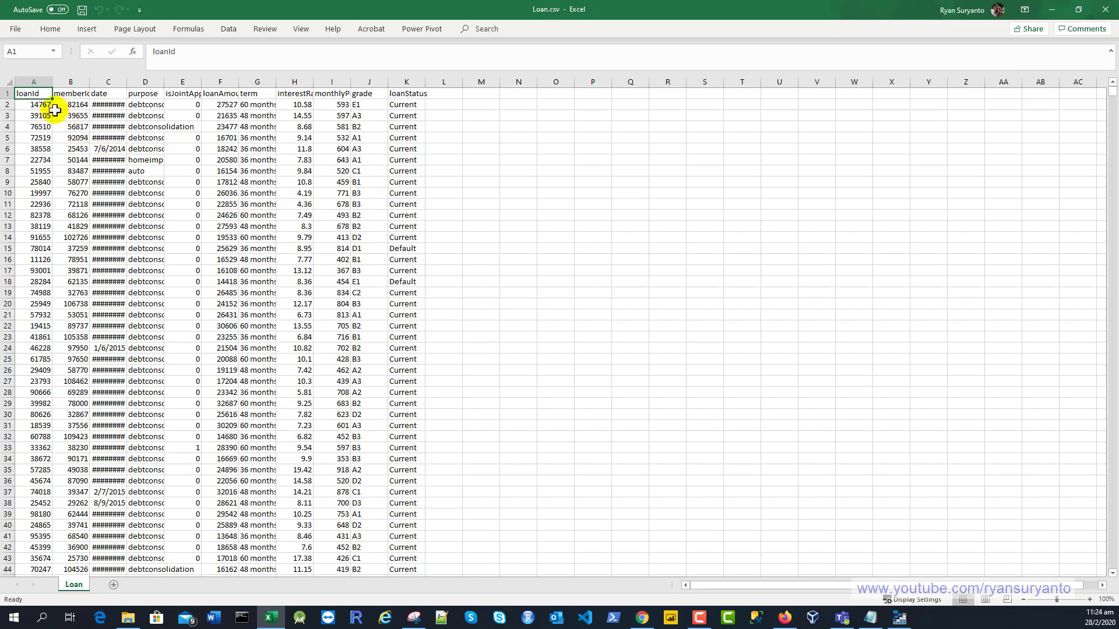
{"action": "left_click", "coordinate": [43, 106]}
{"action": "key", "text": "ctrl+Down"}
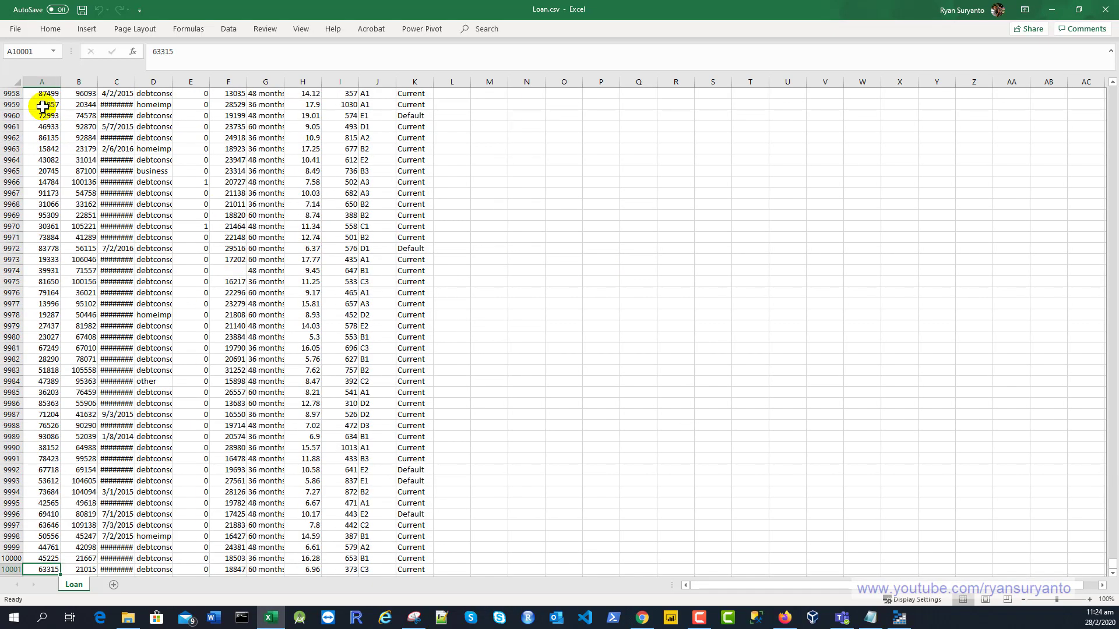
{"action": "scroll", "coordinate": [99, 199], "scroll_direction": "up", "scroll_amount": 20}
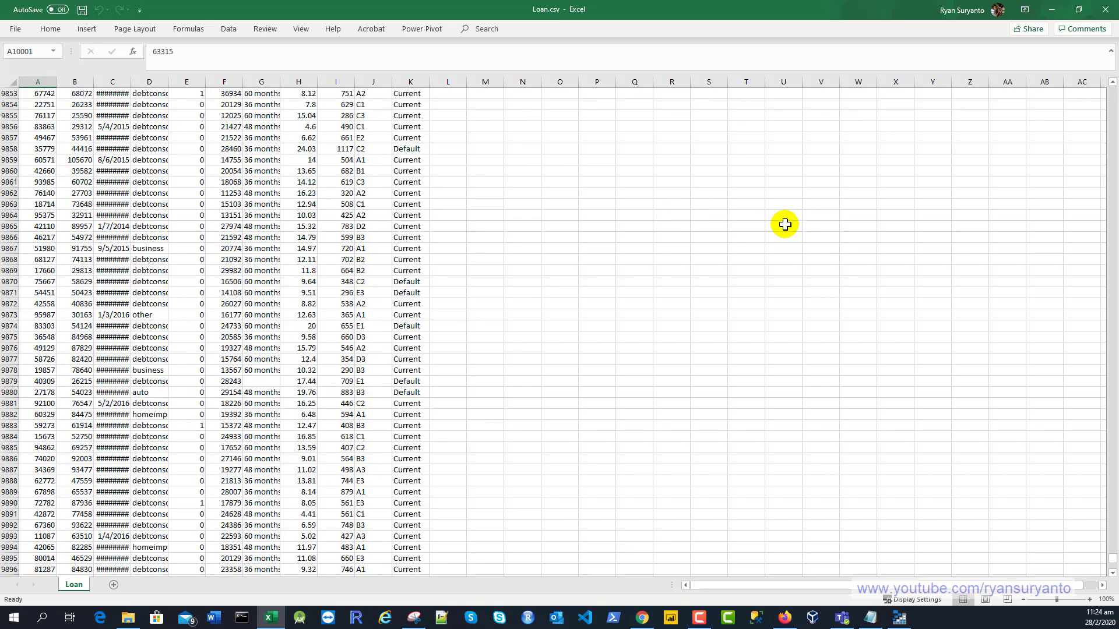
{"action": "key", "text": "ctrl+Up"}
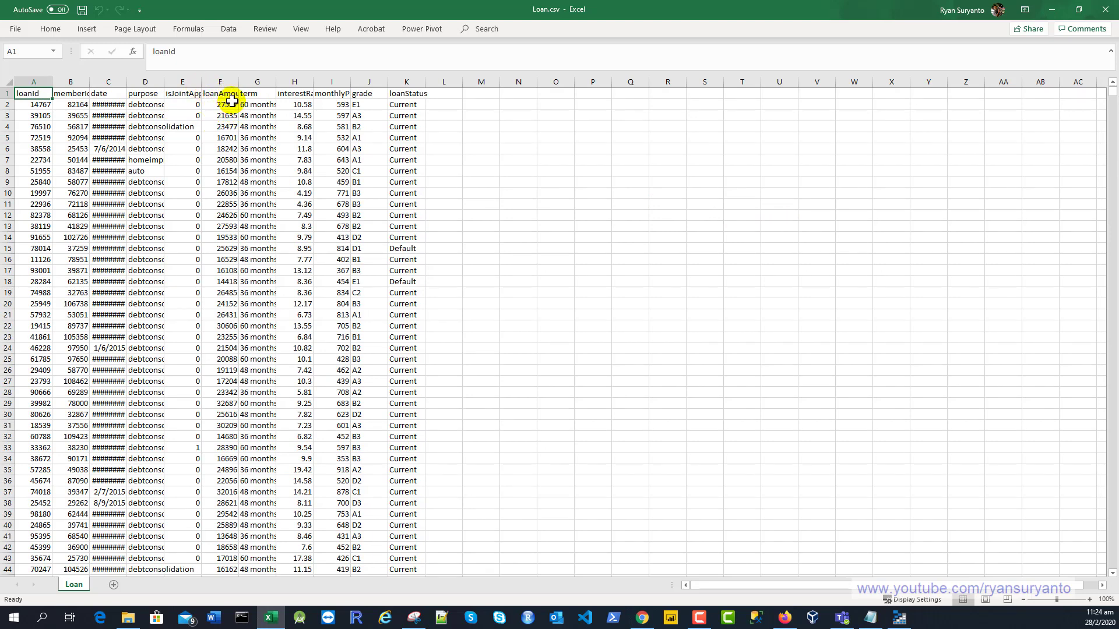
{"action": "left_click", "coordinate": [1102, 11]}
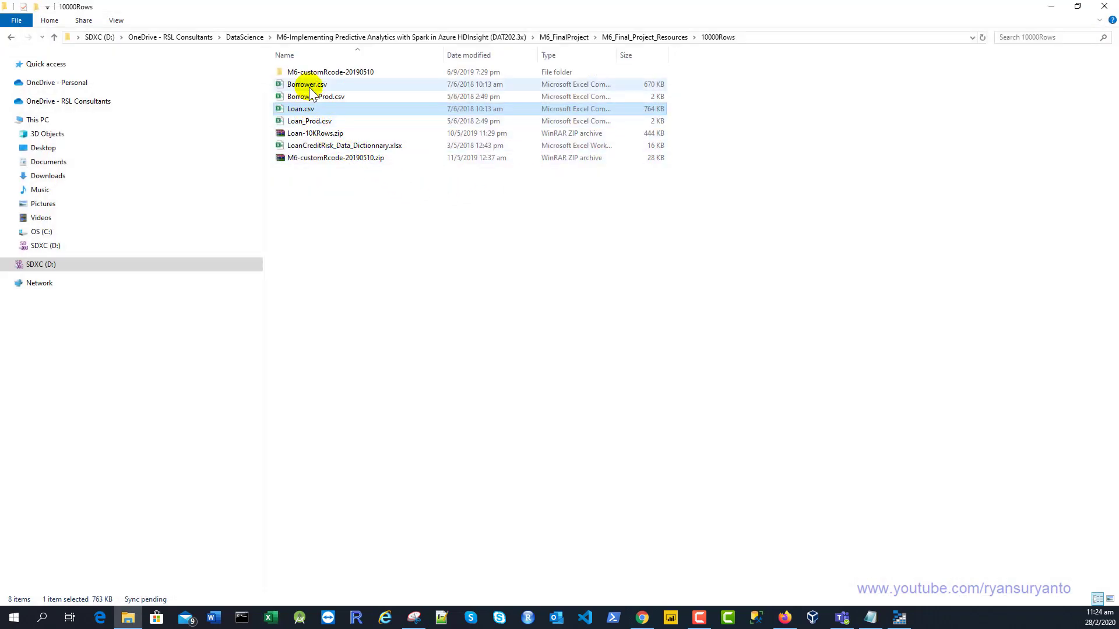
Step: Reopen Borrower.csv, look over the member IDs further down the sheet, and close the file
{"action": "double_click", "coordinate": [309, 86]}
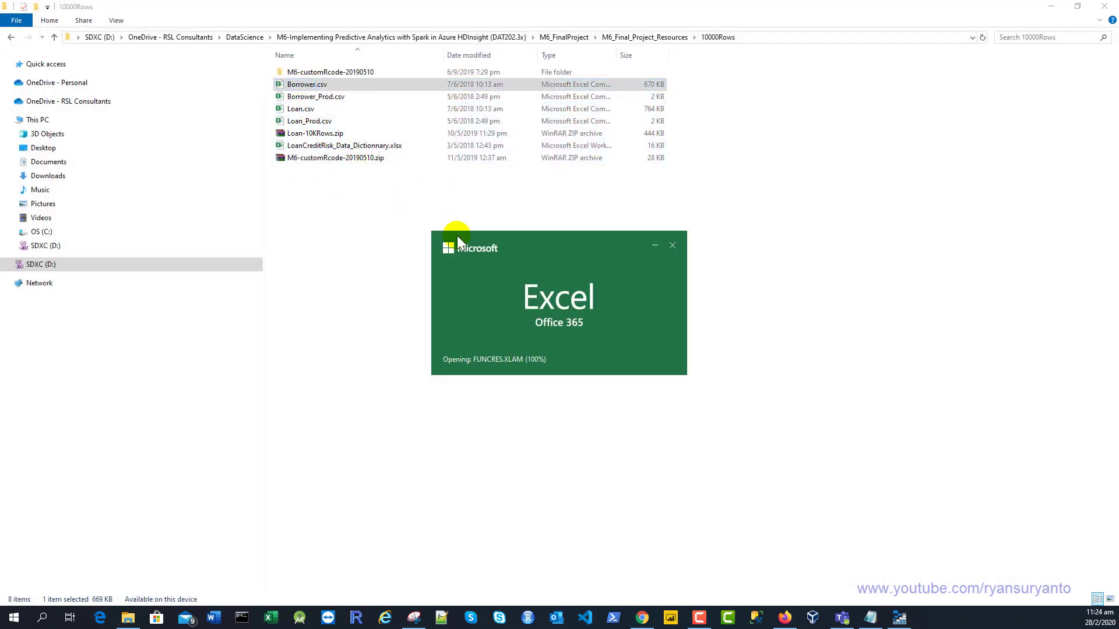
{"action": "scroll", "coordinate": [152, 355], "scroll_direction": "down", "scroll_amount": 15}
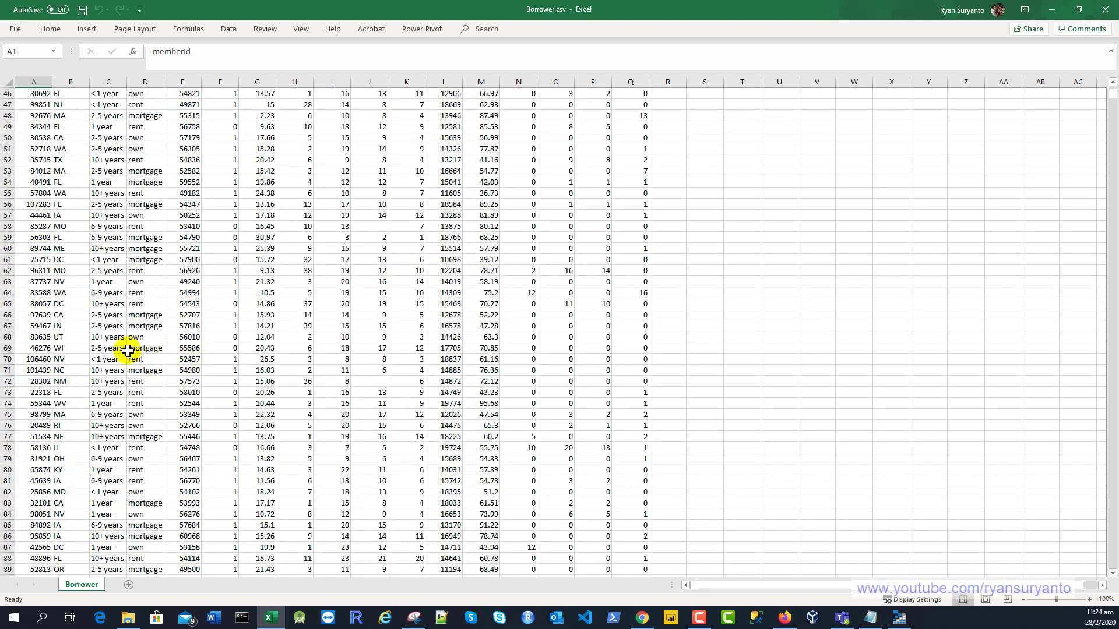
{"action": "left_click", "coordinate": [47, 303]}
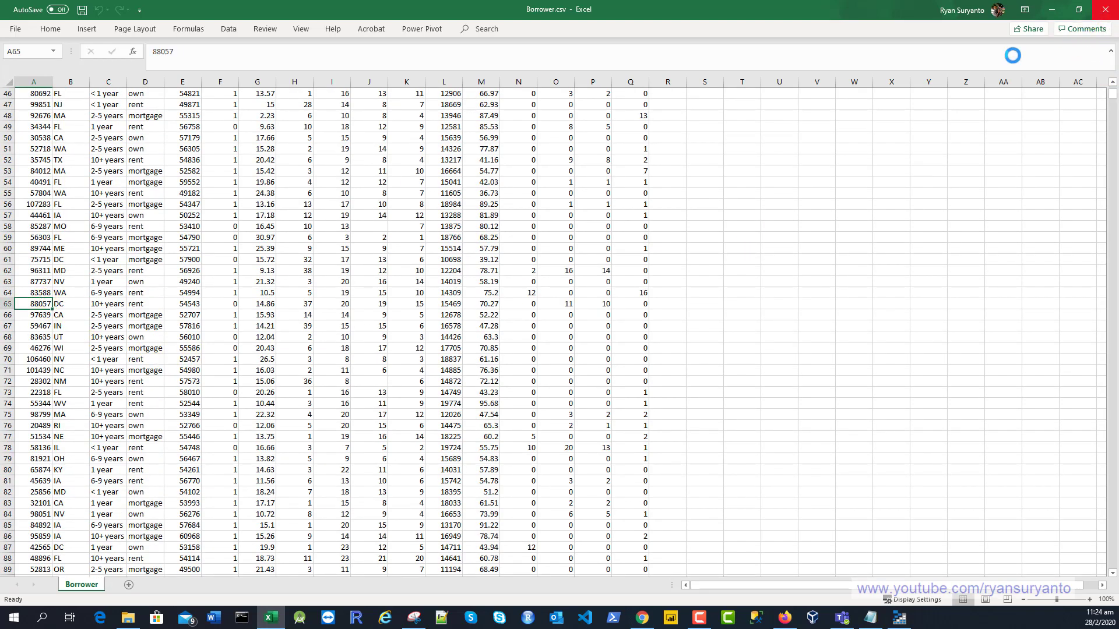
{"action": "left_click", "coordinate": [1105, 9]}
Step: Review the production records in Borrower_Prod.csv and Loan_Prod.csv, checking Loan_Prod.csv's last loan ID and the monthly payment in cell I12
{"action": "left_click", "coordinate": [321, 96]}
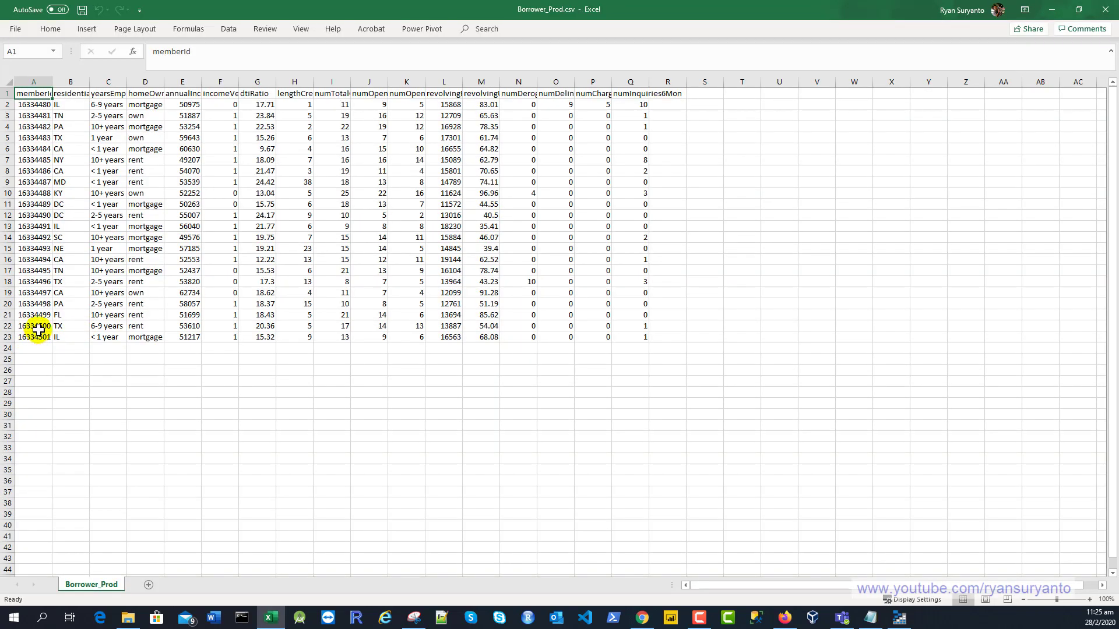
{"action": "left_click", "coordinate": [1105, 9]}
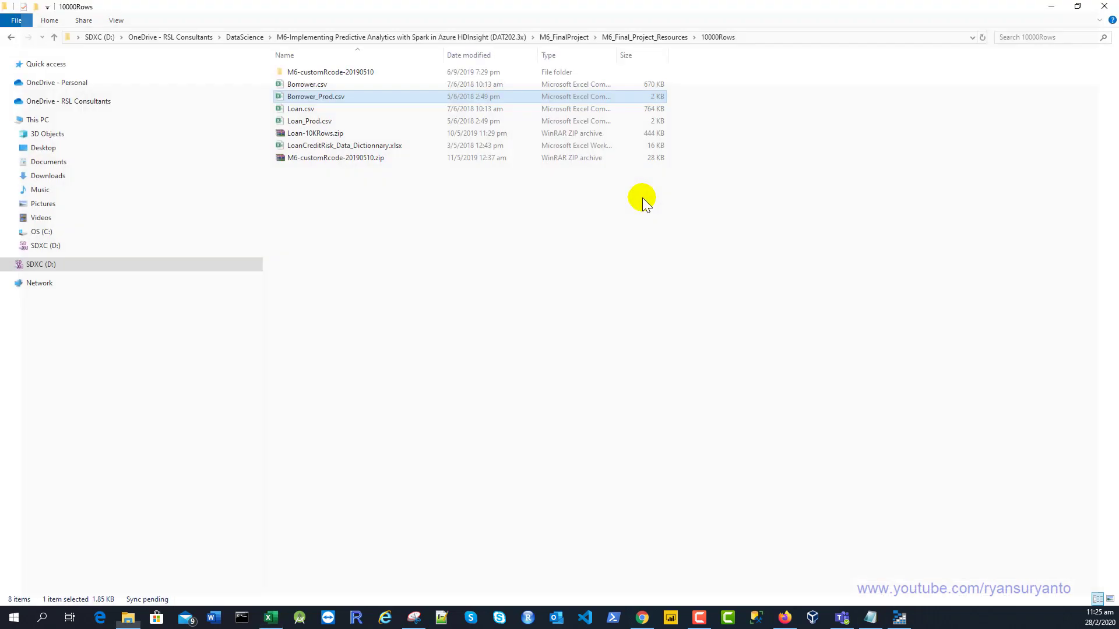
{"action": "double_click", "coordinate": [311, 121]}
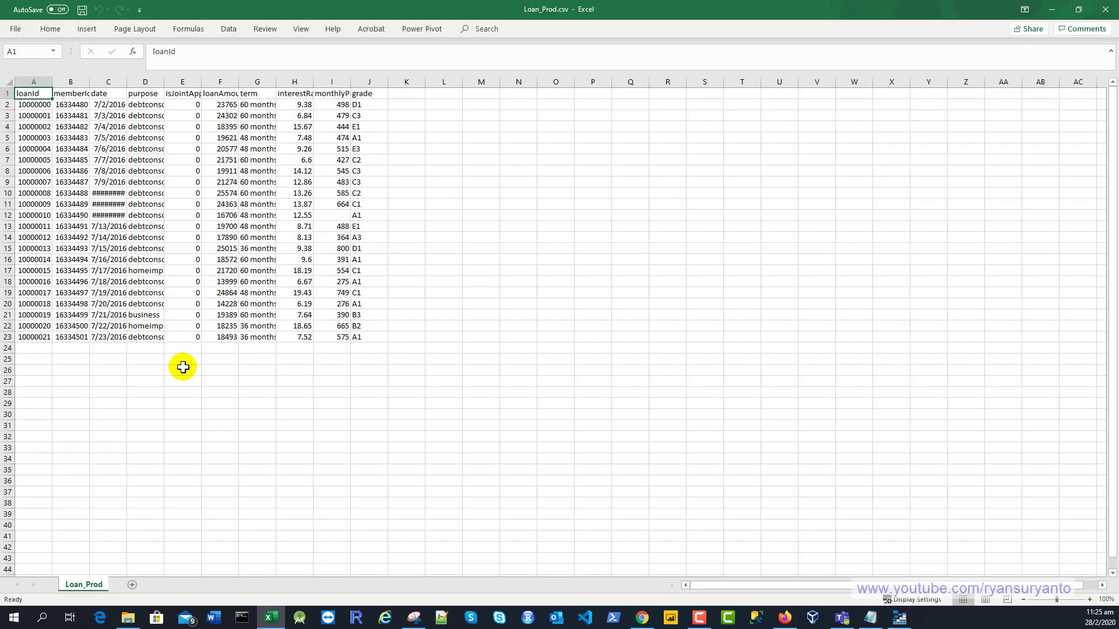
{"action": "left_click", "coordinate": [29, 337]}
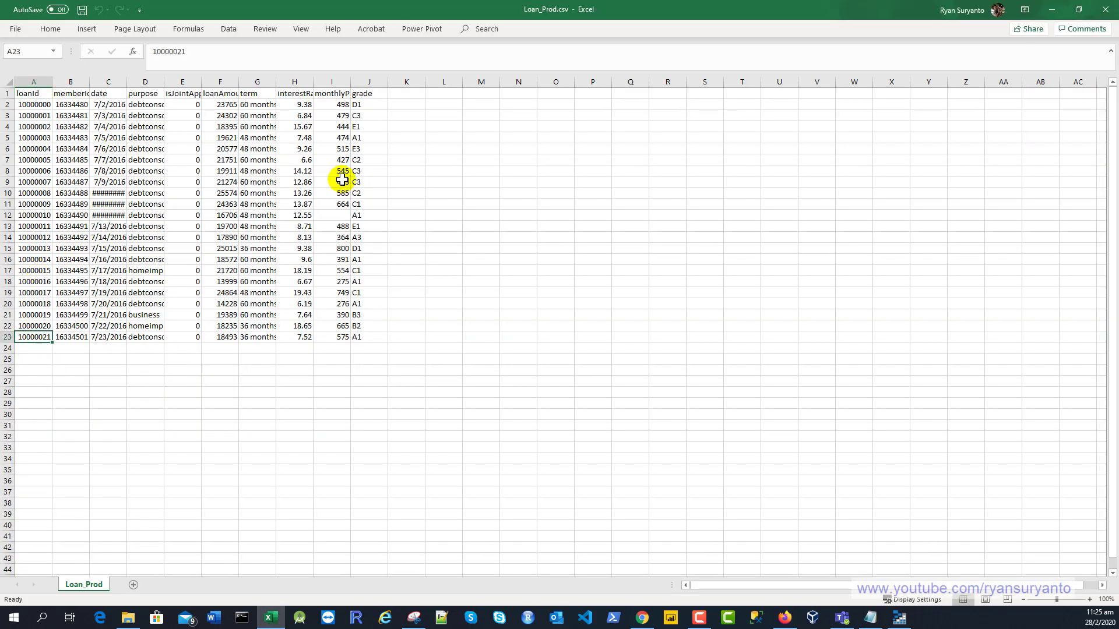
{"action": "left_click", "coordinate": [328, 219]}
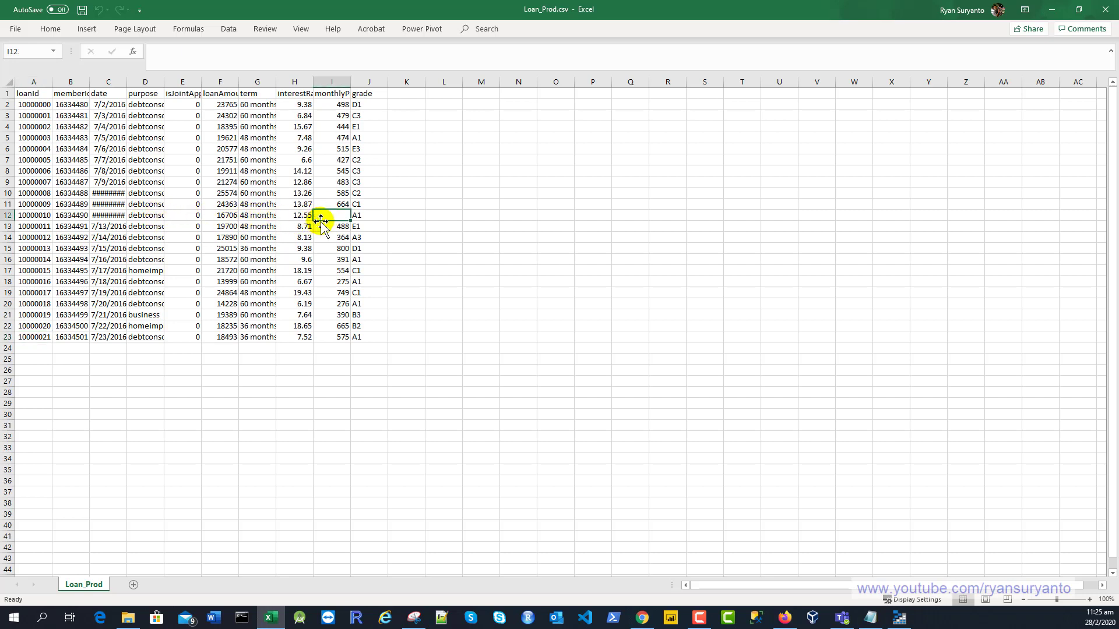
Step: Close Loan_Prod.csv, switch to Azure Storage Explorer and expand the upload group to check each file's upload status
{"action": "left_click", "coordinate": [1104, 15]}
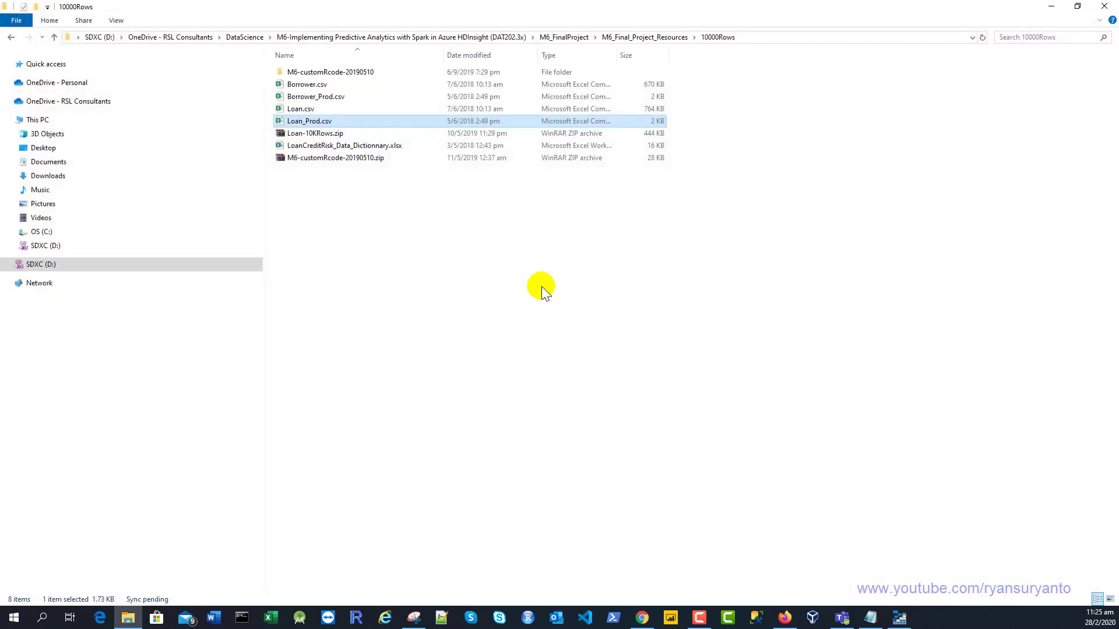
{"action": "left_click", "coordinate": [1051, 8]}
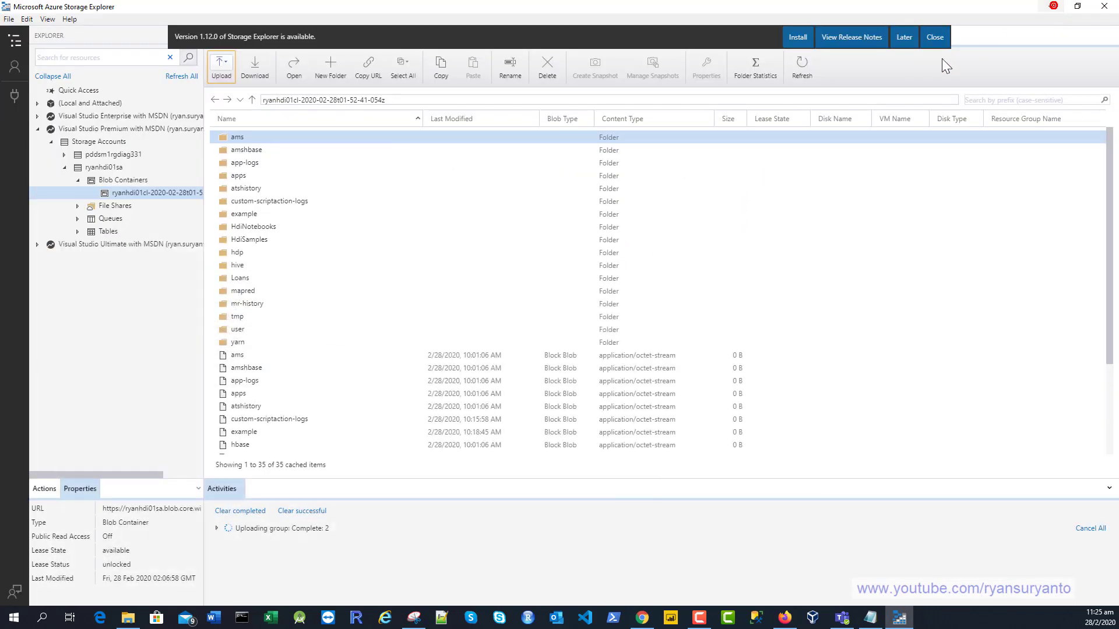
{"action": "left_click", "coordinate": [216, 528]}
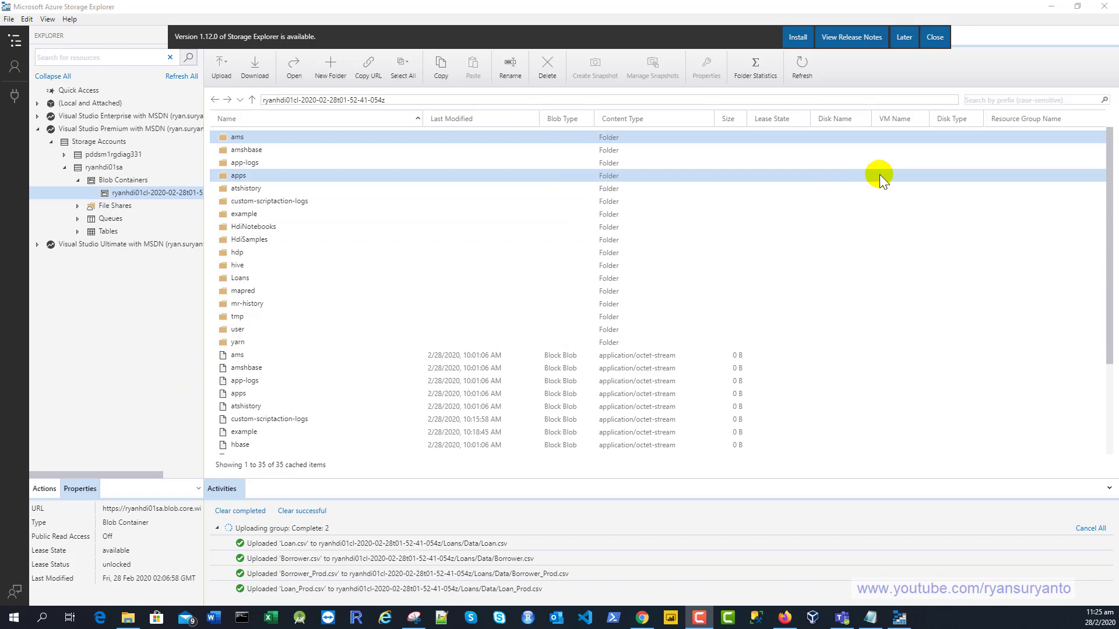
Step: Switch to the Azure portal and check the HDInsight cluster's linked storage accounts and its overview
{"action": "left_click", "coordinate": [1051, 6]}
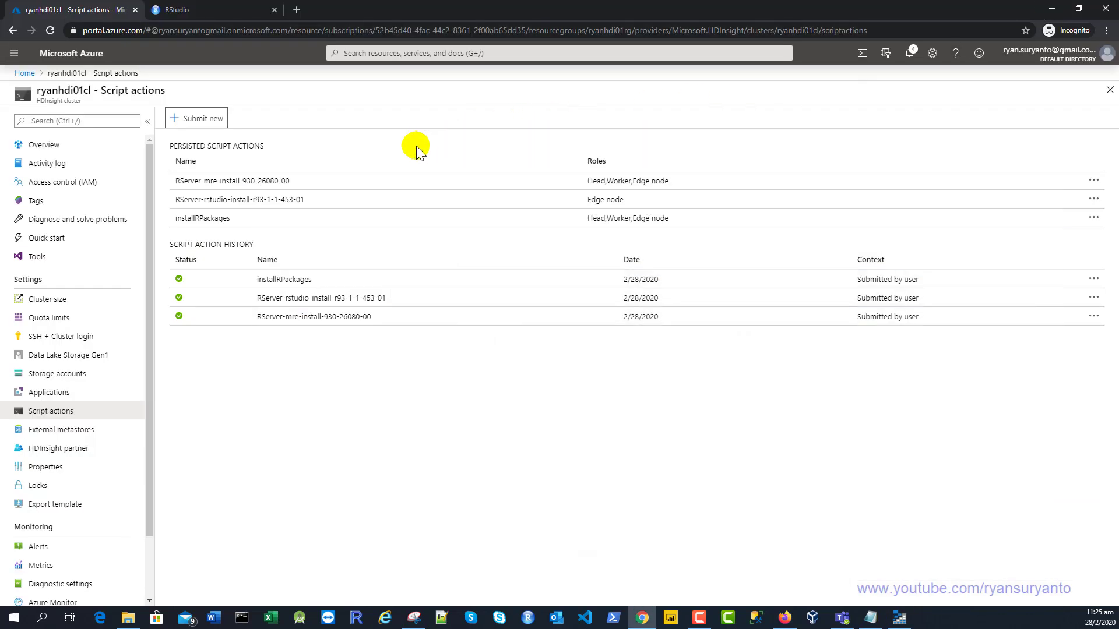
{"action": "left_click", "coordinate": [62, 374]}
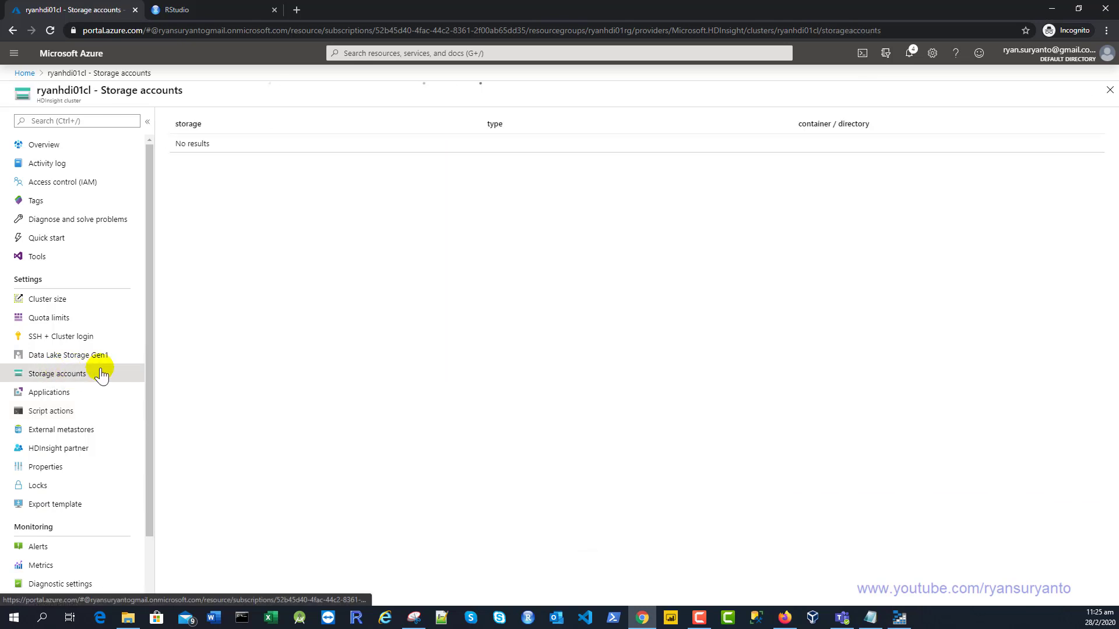
{"action": "left_click", "coordinate": [228, 182]}
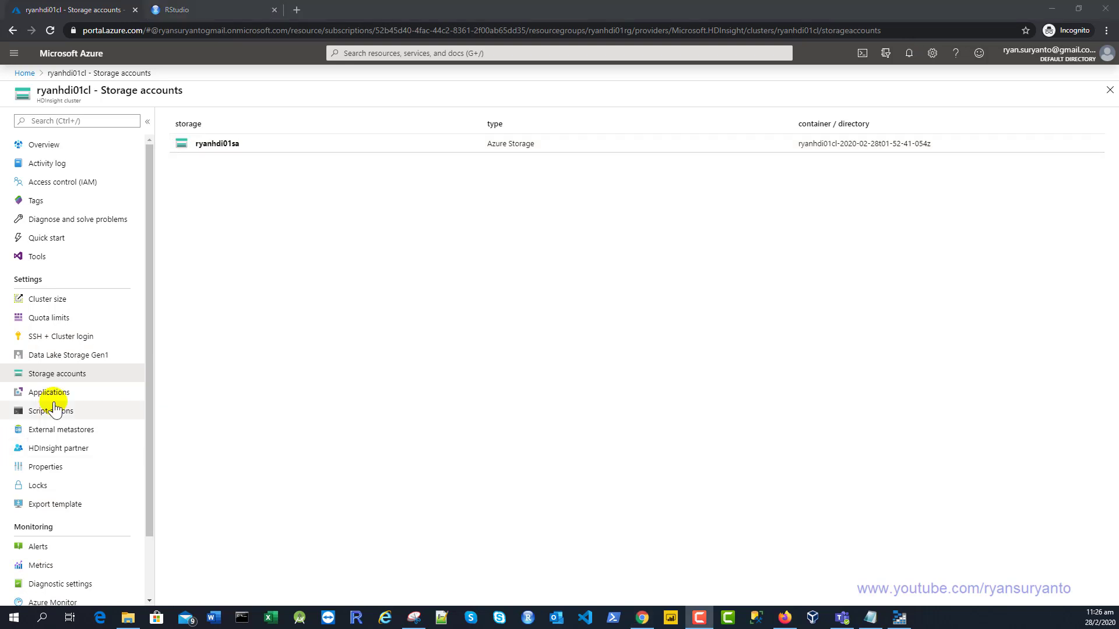
{"action": "left_click", "coordinate": [76, 145]}
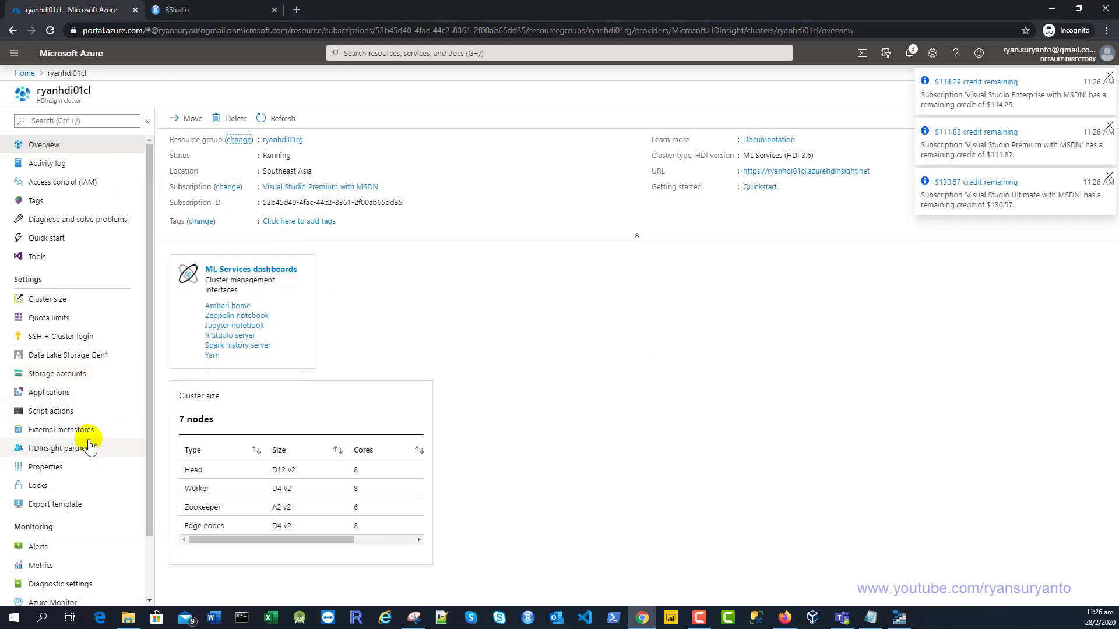
{"action": "left_click", "coordinate": [51, 376]}
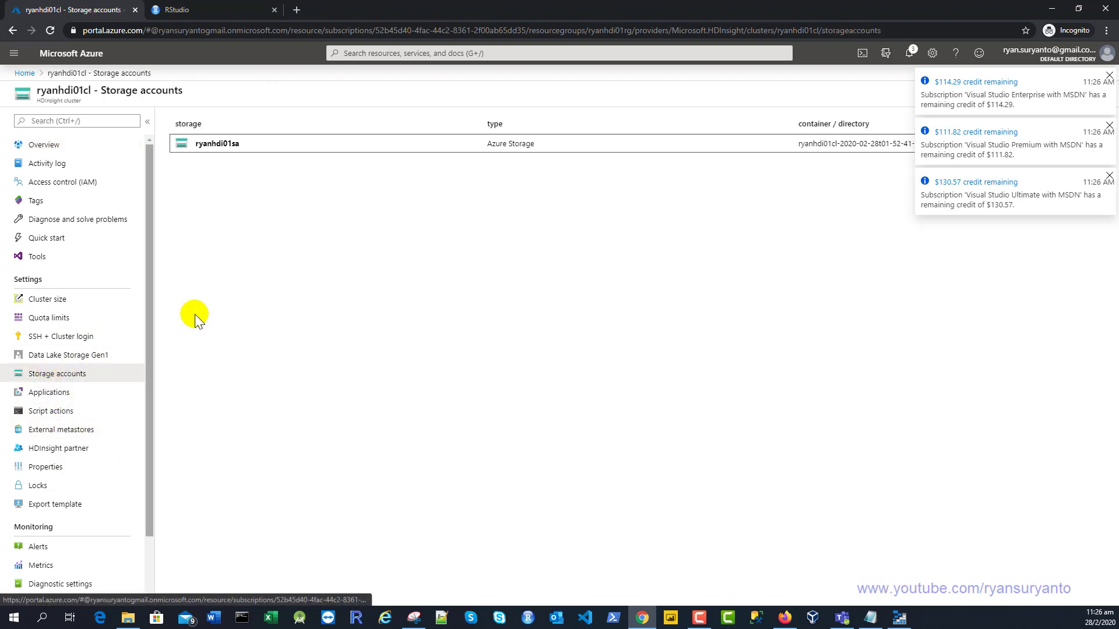
Step: Search the portal for "stor", go to the Storage accounts service and open the ryanhdi01sa account
{"action": "left_click", "coordinate": [370, 55]}
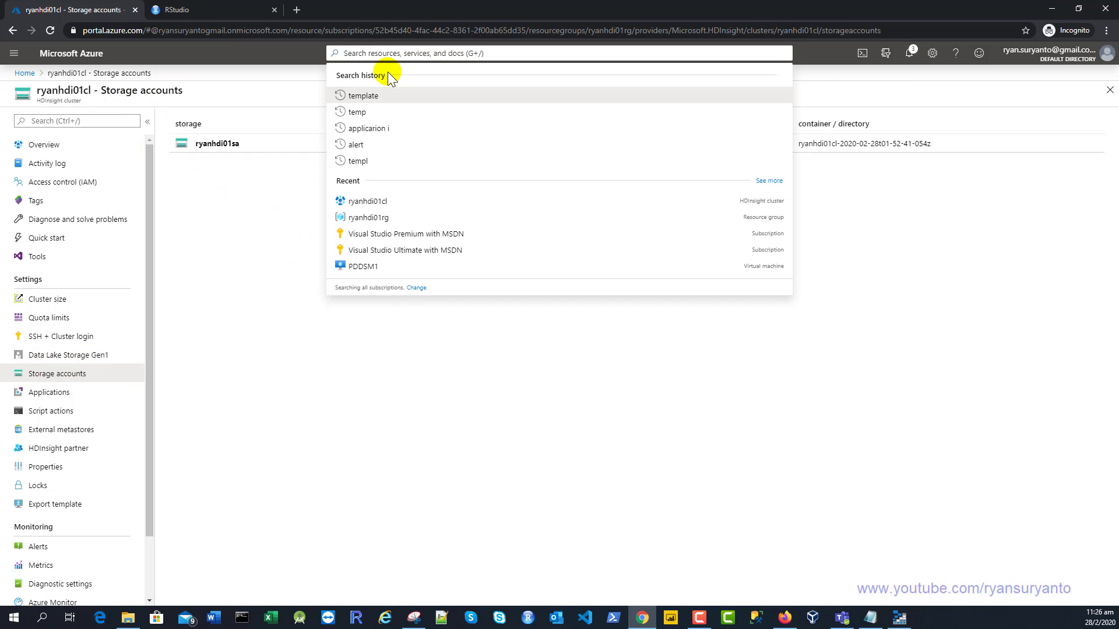
{"action": "type", "text": "str"}
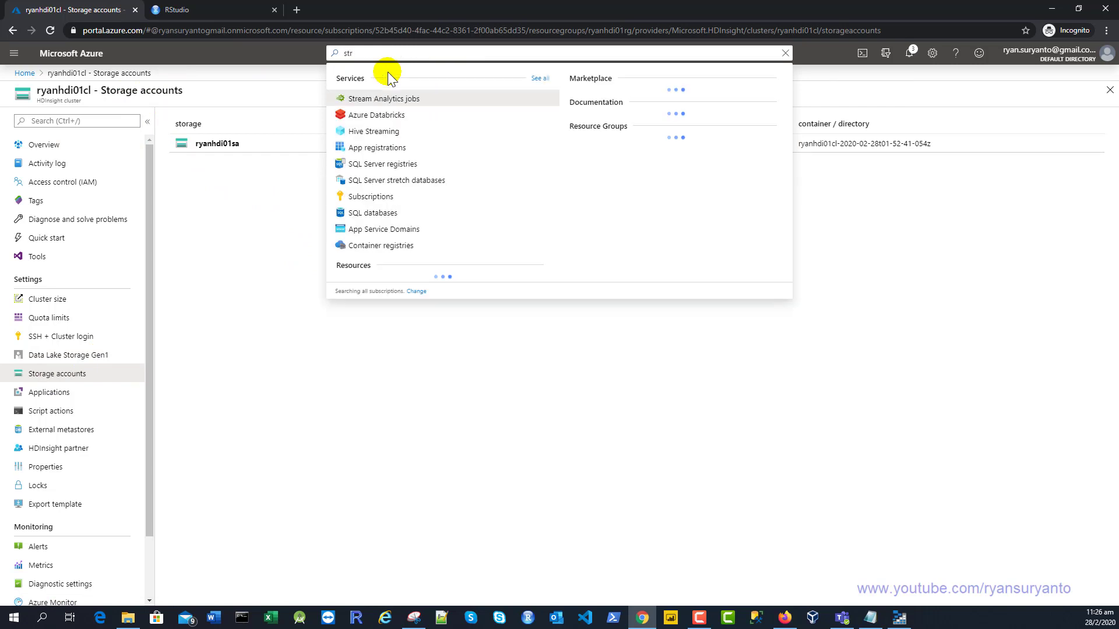
{"action": "key", "text": "BackSpace"}
{"action": "type", "text": "or"}
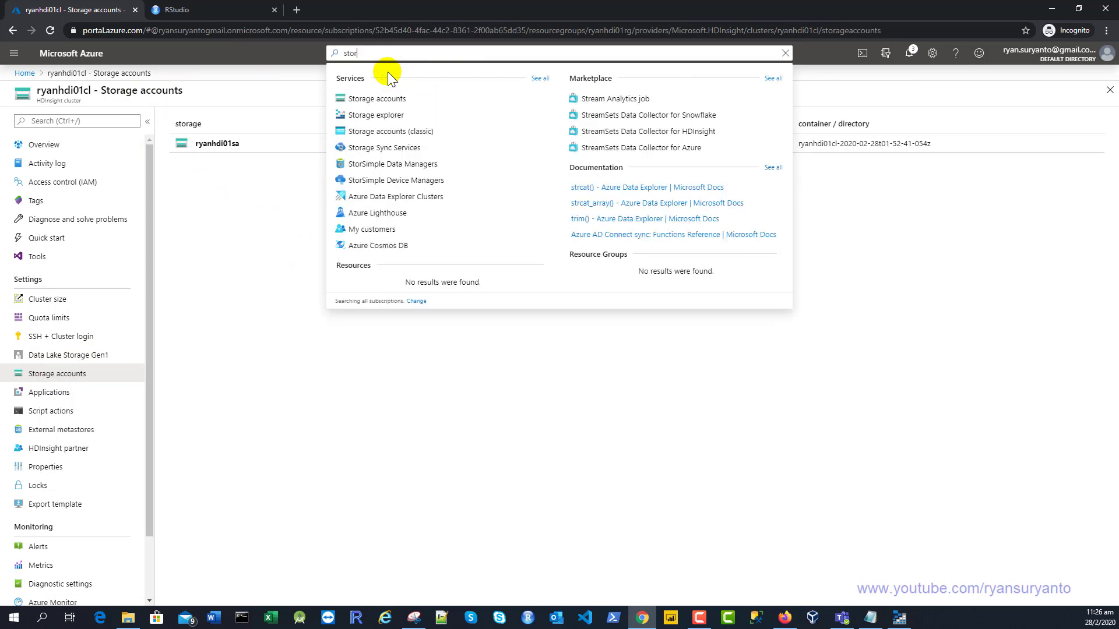
{"action": "left_click", "coordinate": [368, 99]}
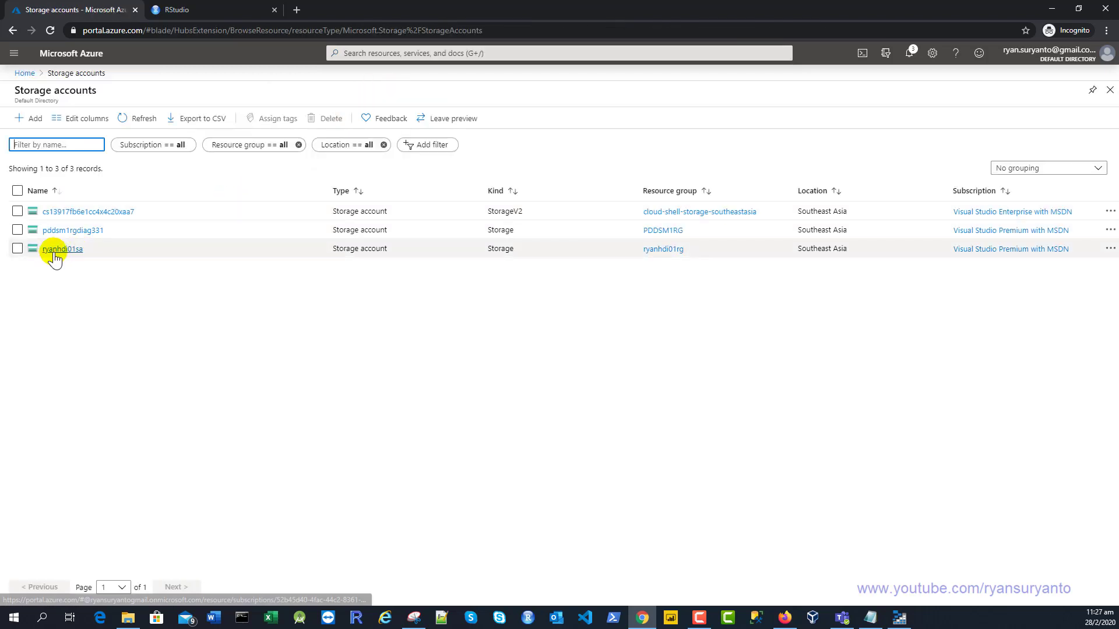
{"action": "left_click", "coordinate": [53, 248]}
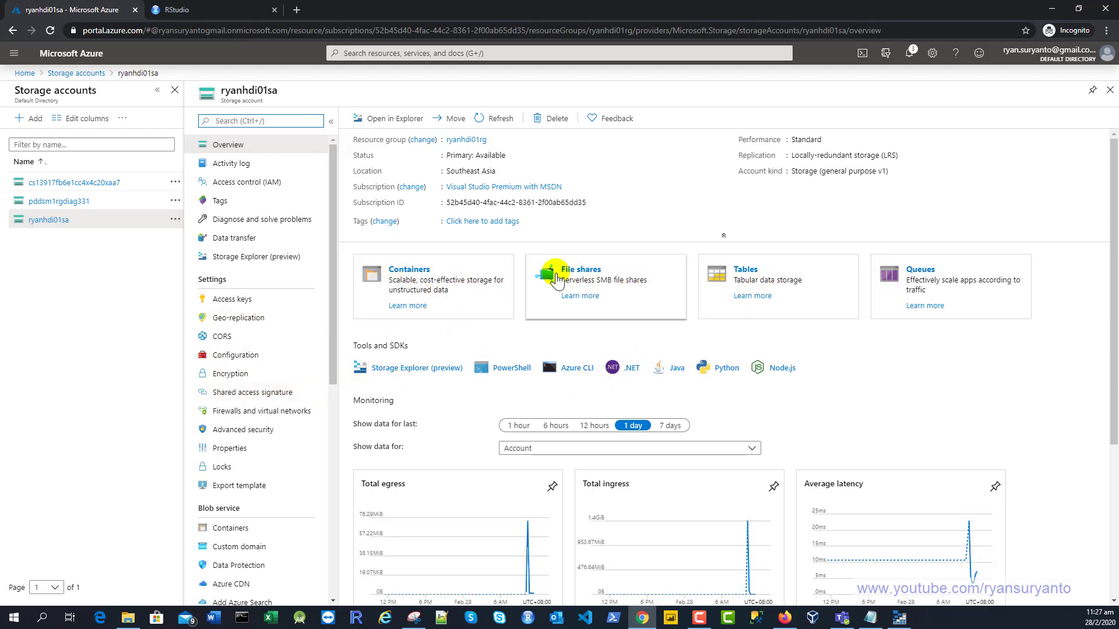
Step: Open the storage account's blob container ryanhdi01cl-2020-02-28t01-52-41-054z and view the contents of its Loans folder
{"action": "left_click", "coordinate": [408, 270]}
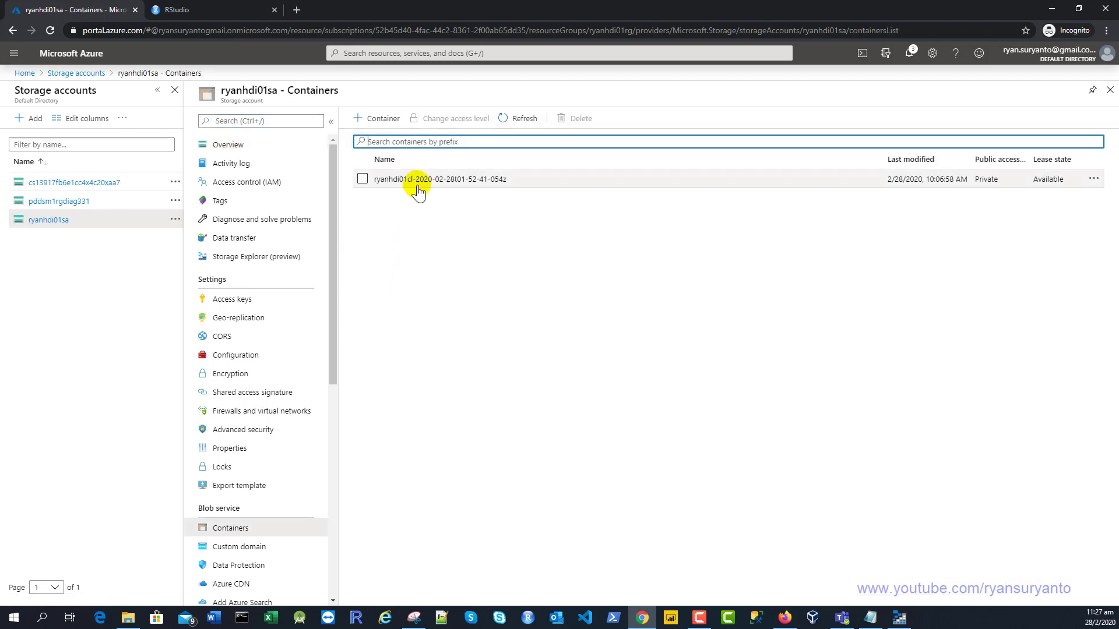
{"action": "left_click", "coordinate": [418, 181]}
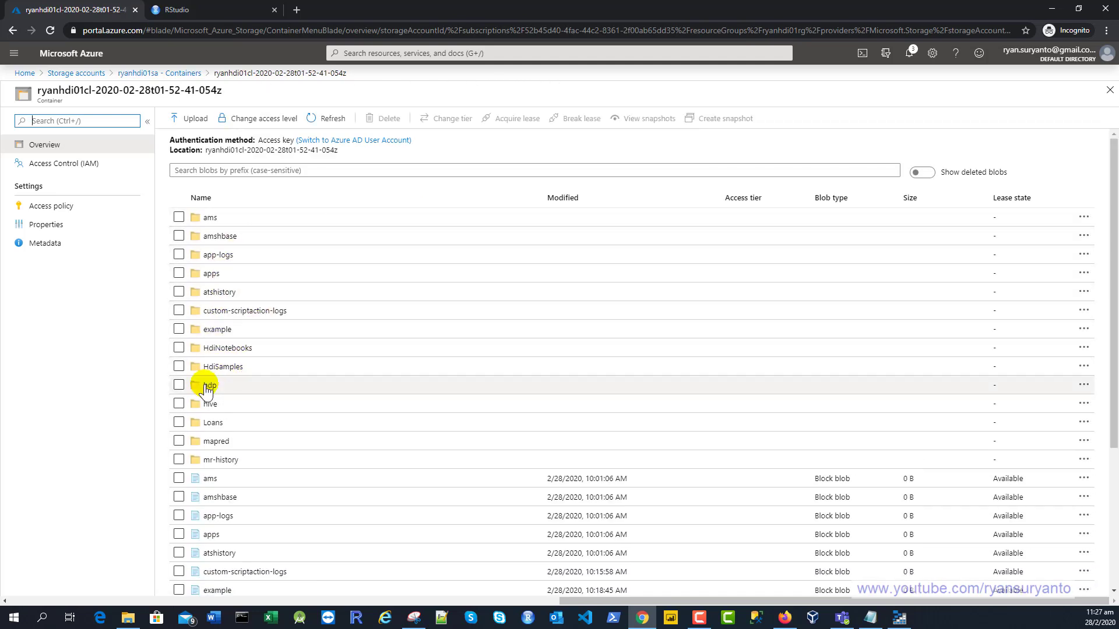
{"action": "left_click", "coordinate": [202, 427]}
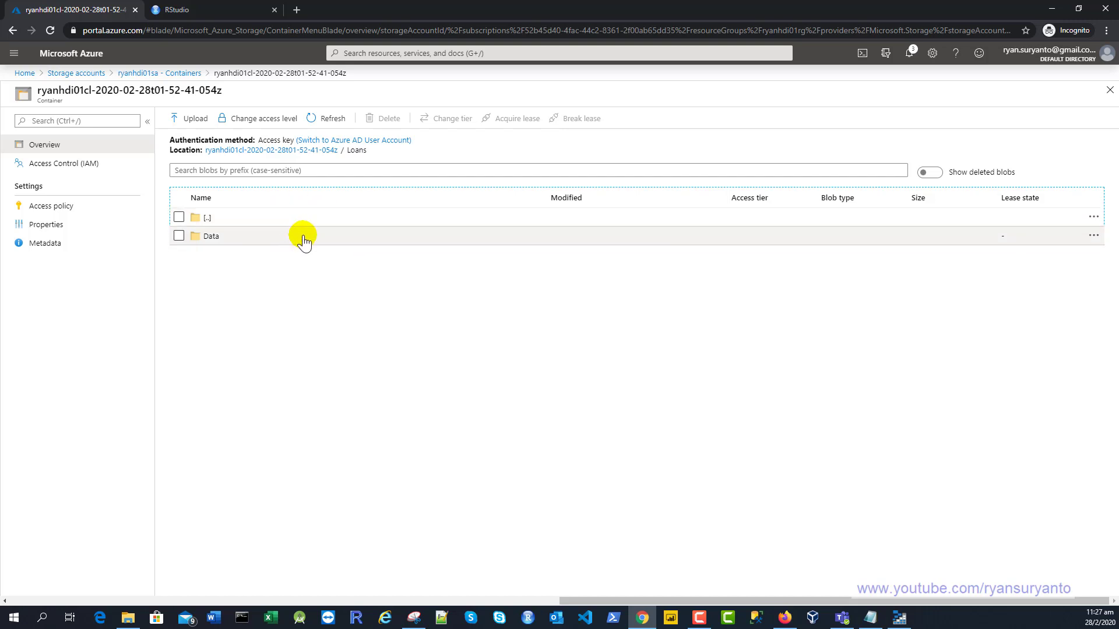
Step: Look at the blob upload form and its file picker for the Loans folder, cancel the selection and return to the container list
{"action": "left_click", "coordinate": [192, 122]}
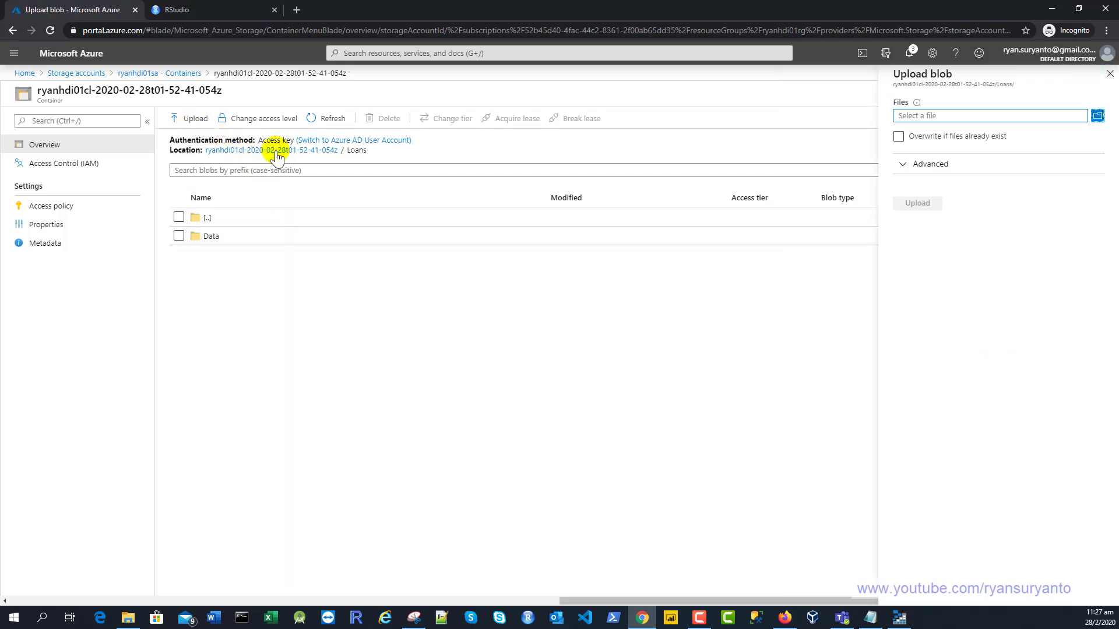
{"action": "left_click", "coordinate": [1096, 119]}
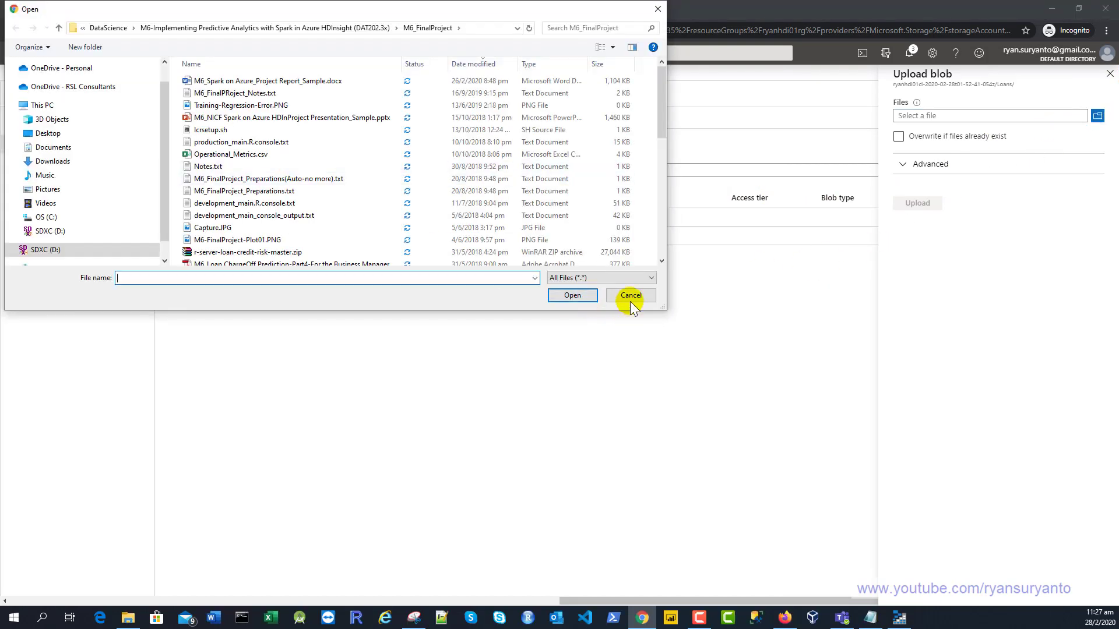
{"action": "left_click", "coordinate": [631, 295]}
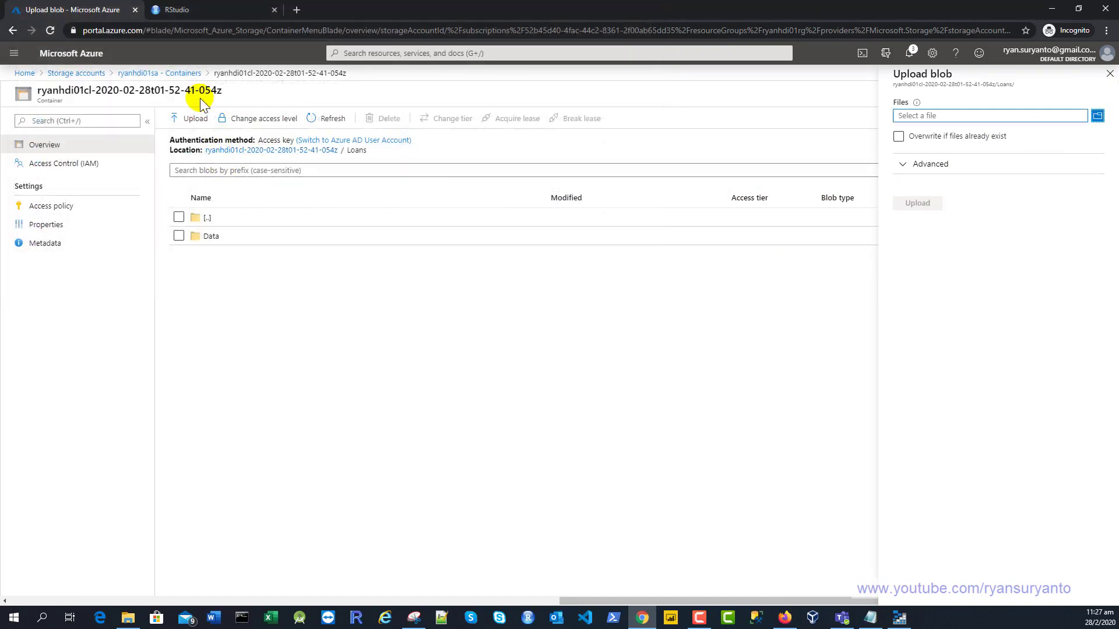
{"action": "left_click", "coordinate": [161, 73]}
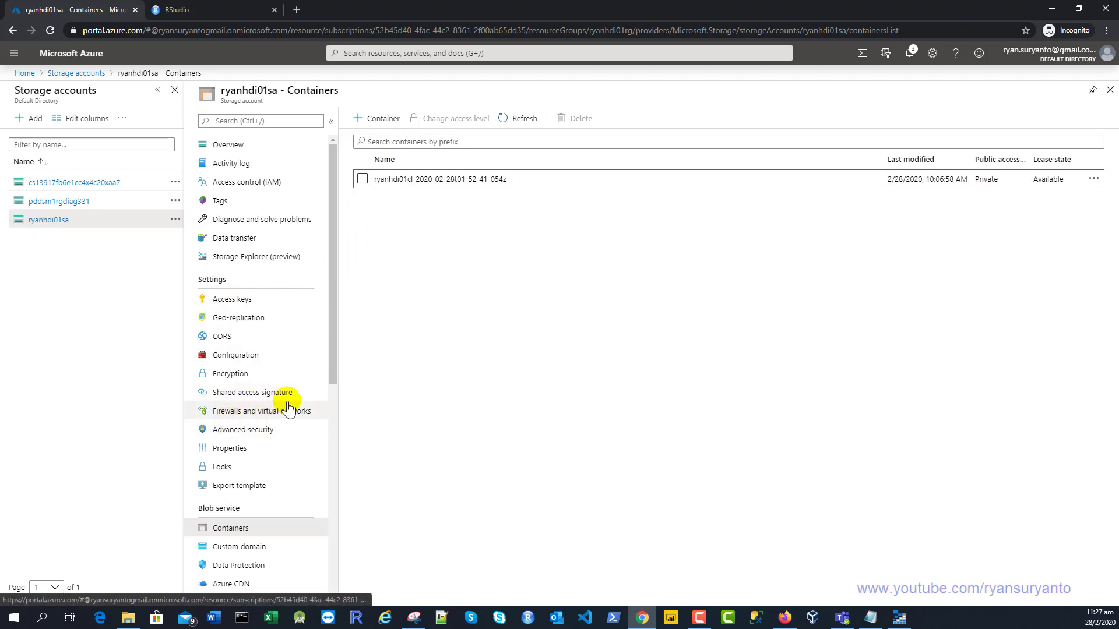
Step: Switch to Azure Storage Explorer, check the uploaded CSV files in the container's Loans/Data folder, and close the program
{"action": "left_click", "coordinate": [907, 621]}
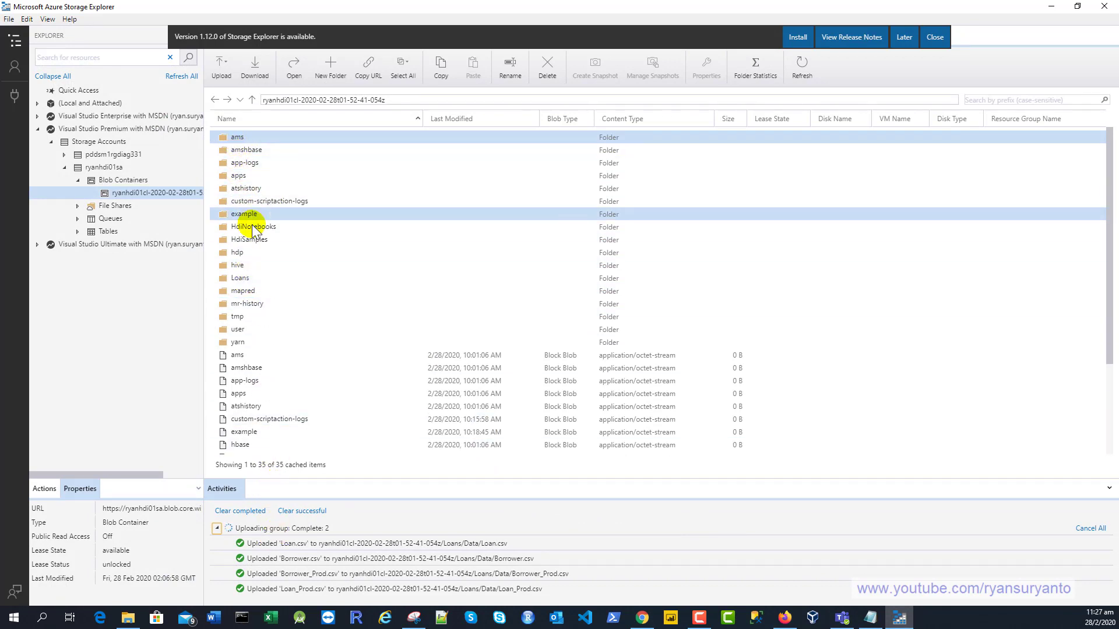
{"action": "double_click", "coordinate": [239, 278]}
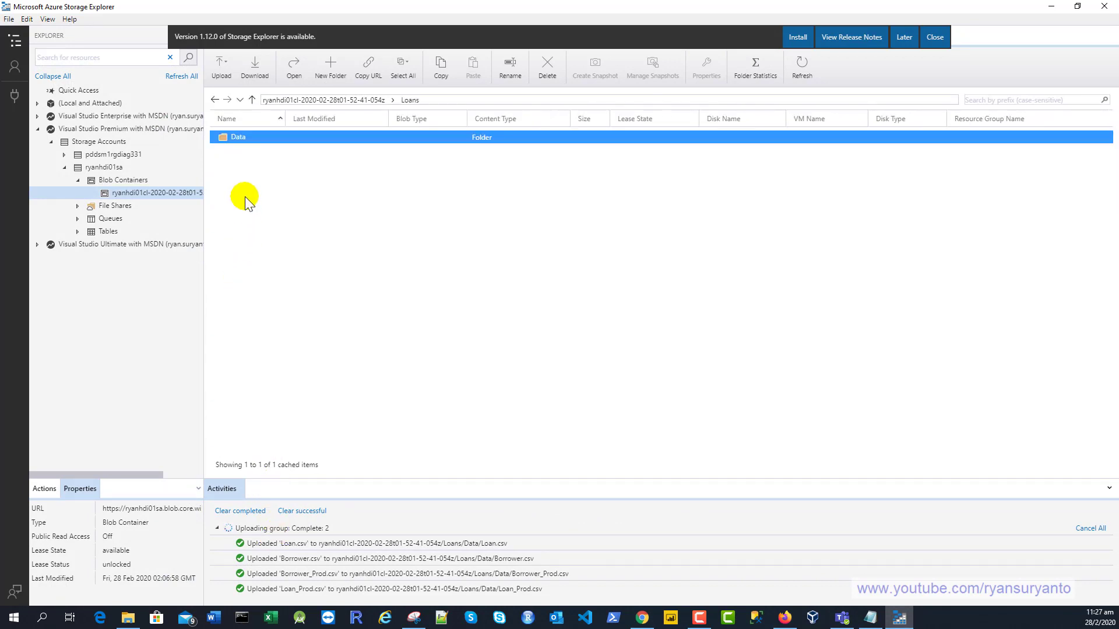
{"action": "double_click", "coordinate": [238, 138]}
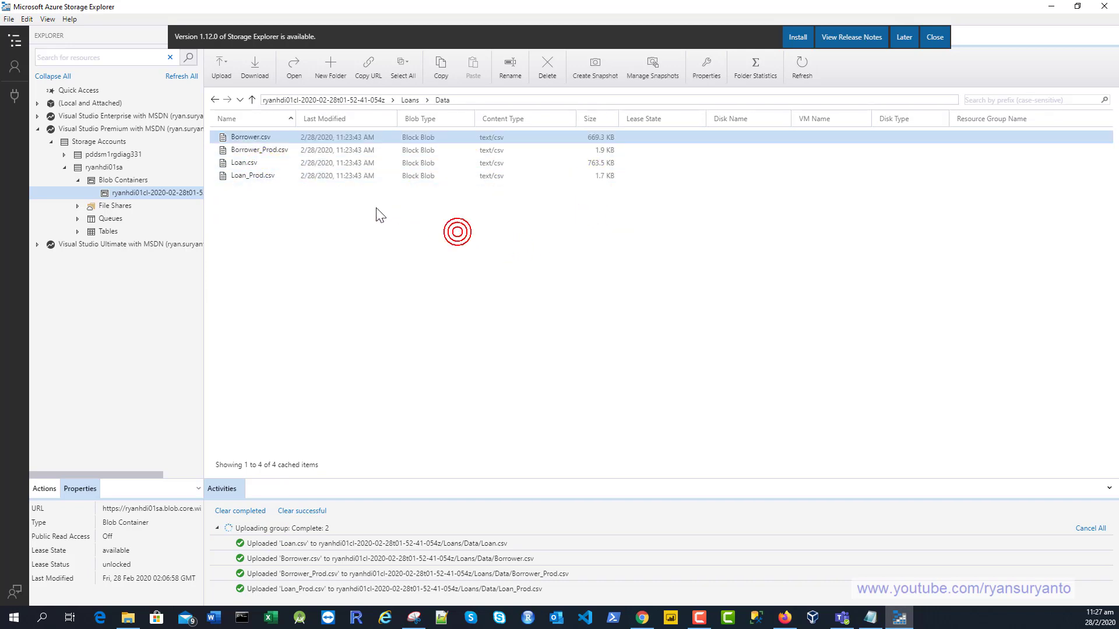
{"action": "left_click", "coordinate": [1105, 7]}
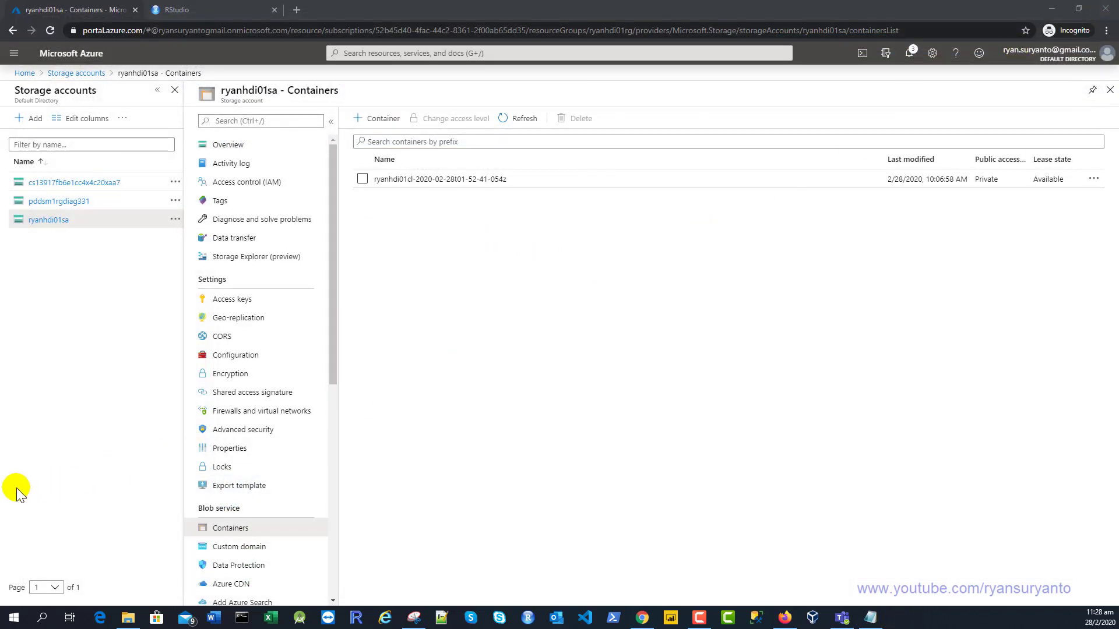